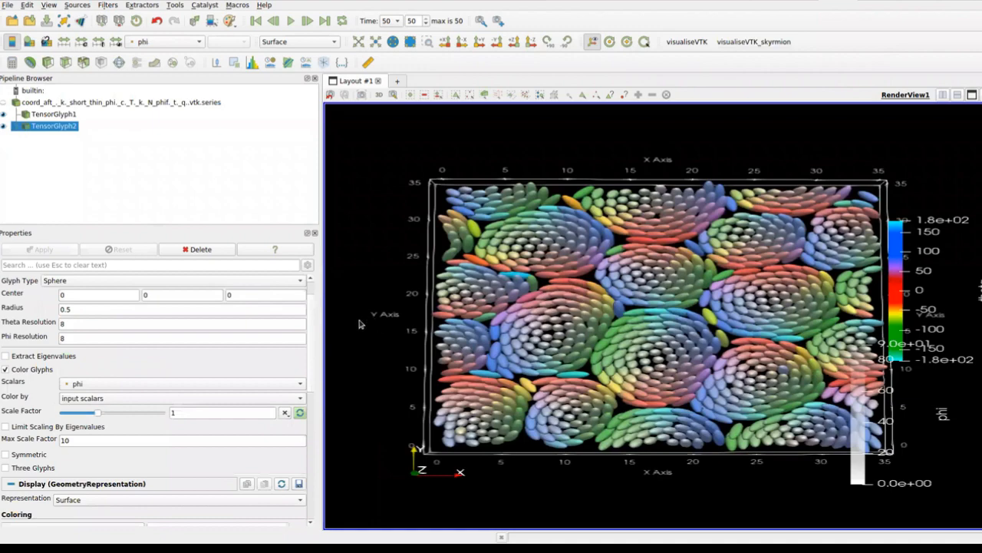
Step: Align the view of the tensor glyphs along the Z axis and play the time series
click(530, 42)
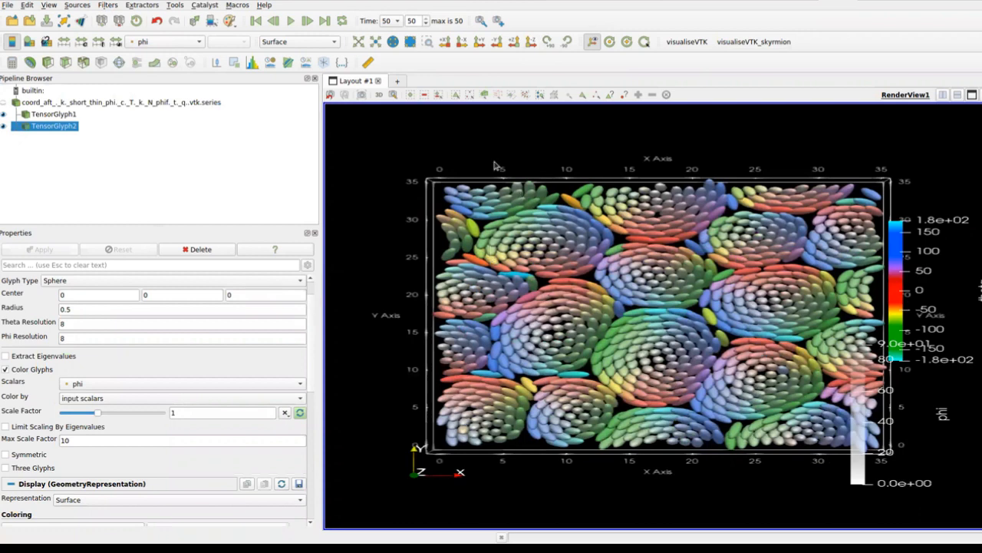
click(290, 22)
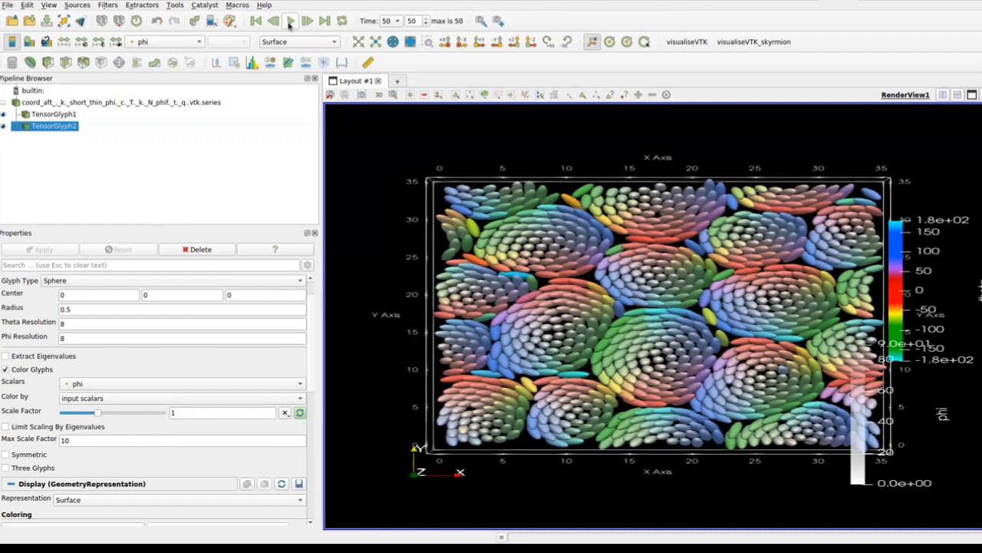
Step: Set up saving the animation as an Ogg-Theora video named test with a frame rate of 1
click(9, 6)
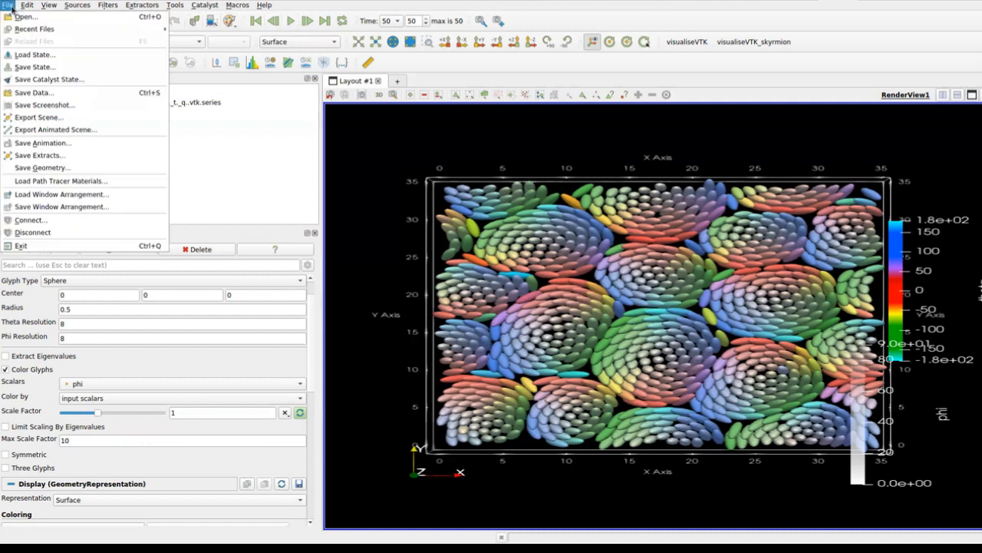
click(37, 143)
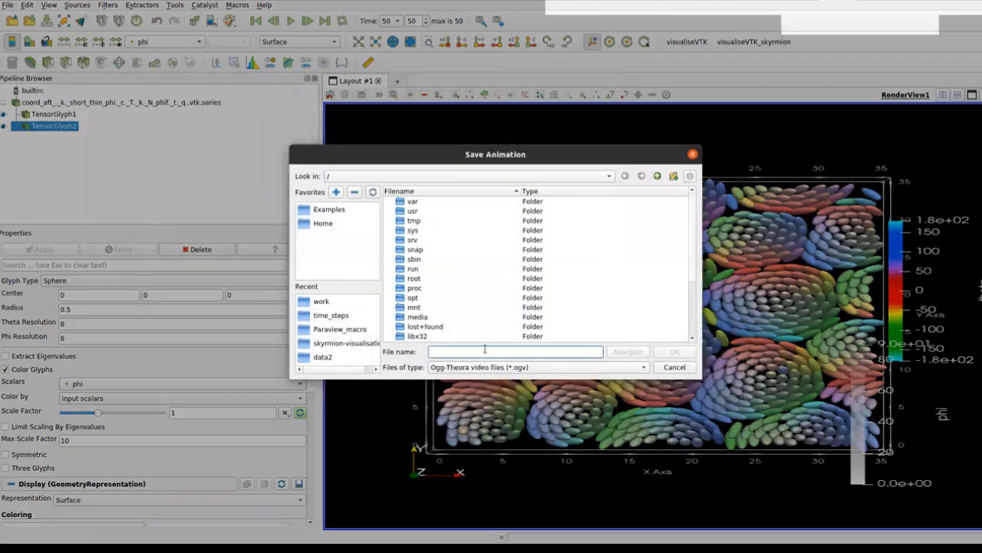
text(test)
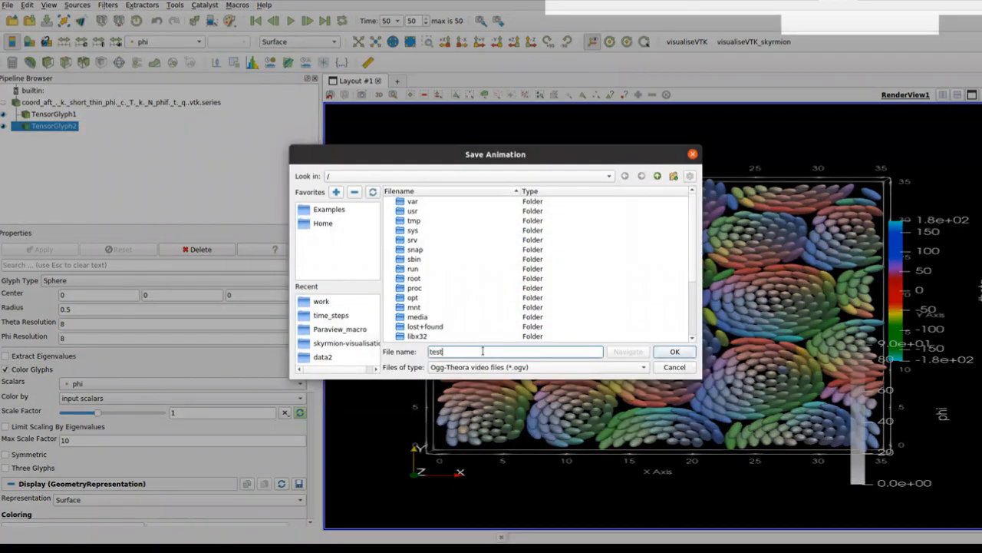
click(682, 353)
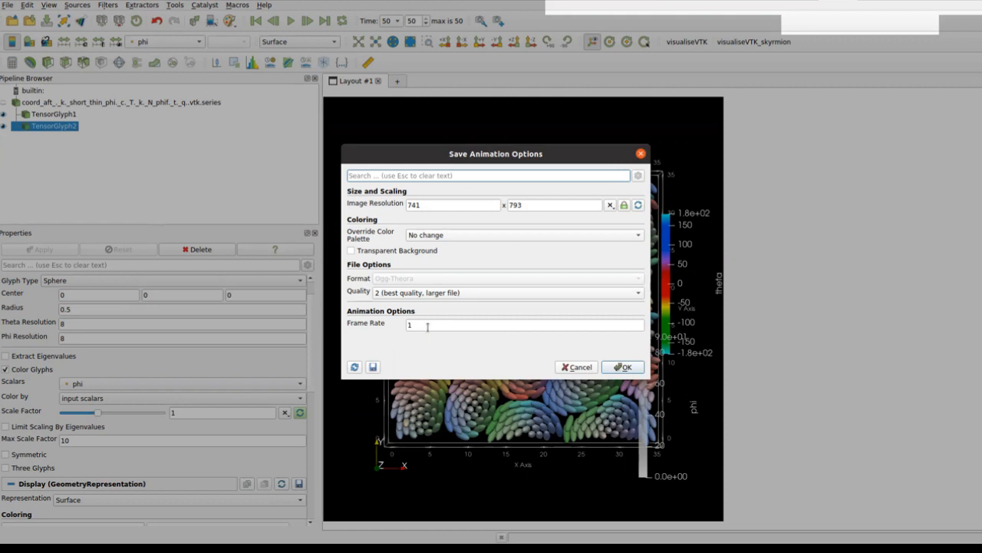
double_click(427, 325)
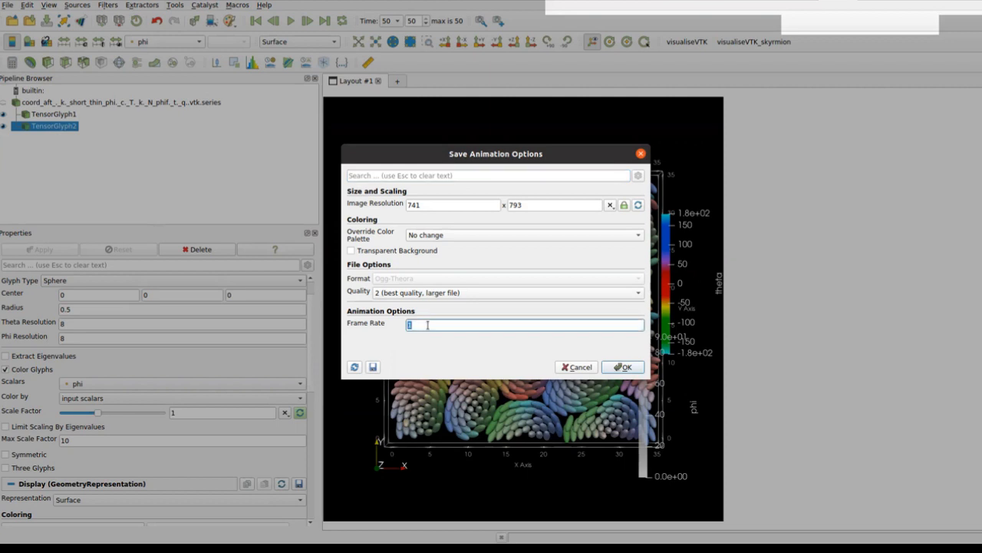
text(1)
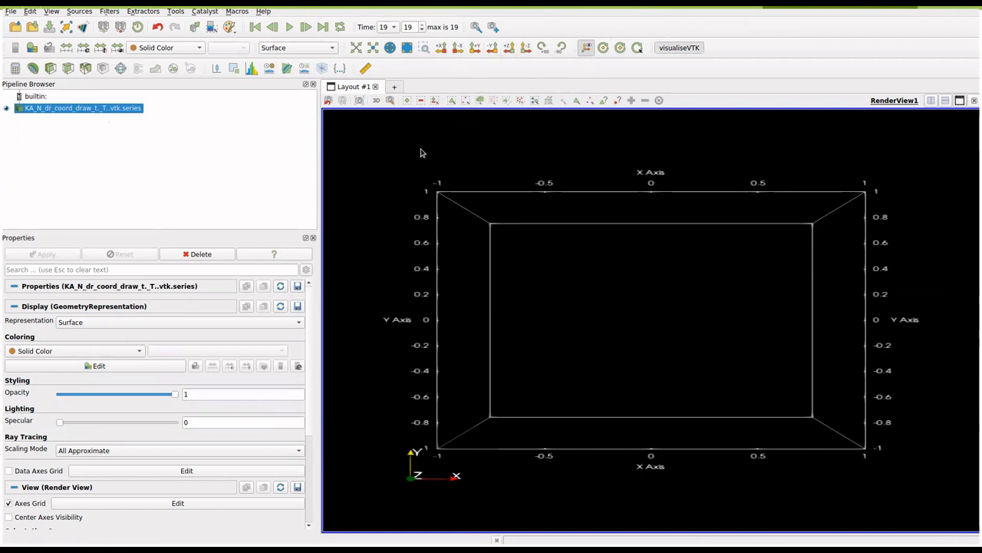
Step: Play the time series of the KA_N_dr_coord_draw dataset
drag(415, 149, 386, 160)
click(290, 27)
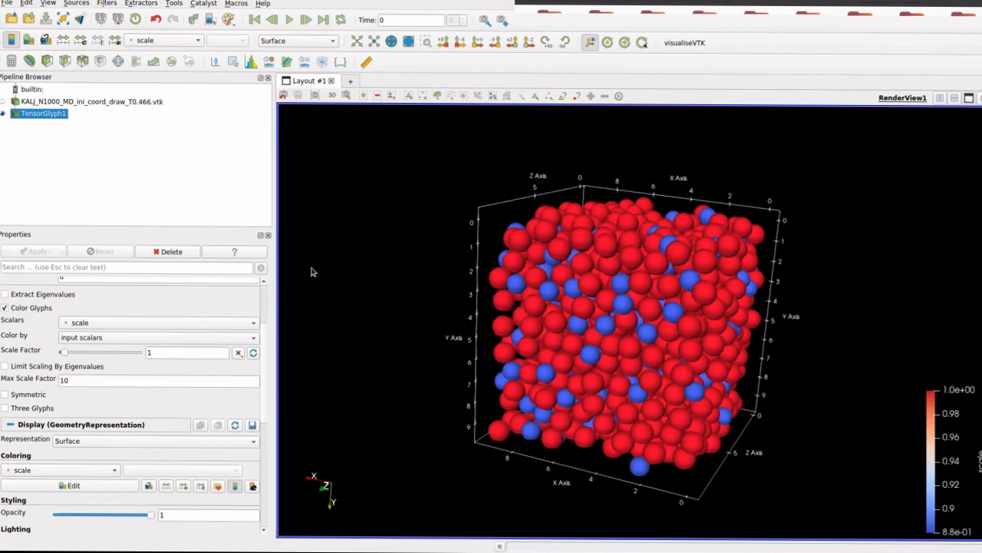
Step: Switch the scalars of TensorGlyph1 to x, apply the change, and color the glyphs by x
click(152, 323)
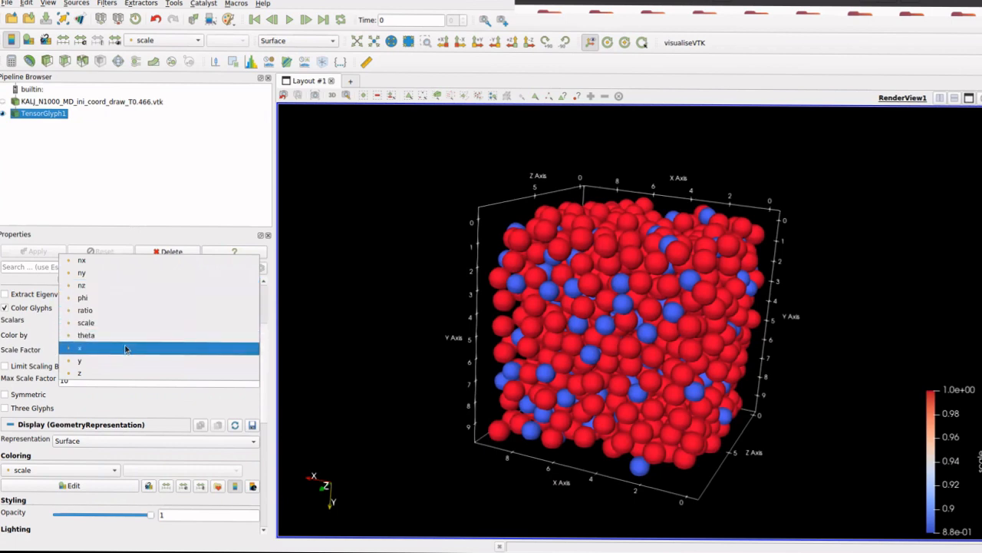
click(119, 349)
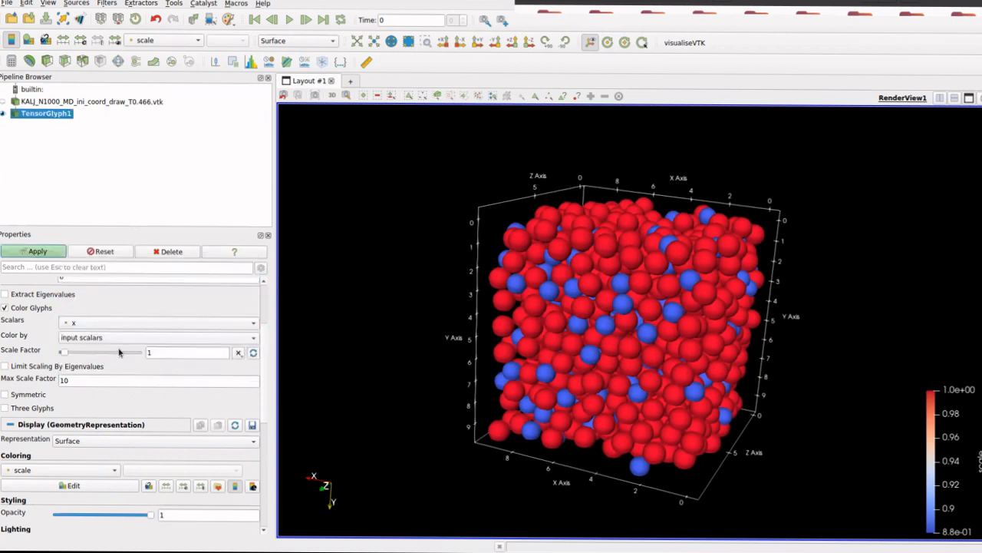
click(59, 256)
click(72, 468)
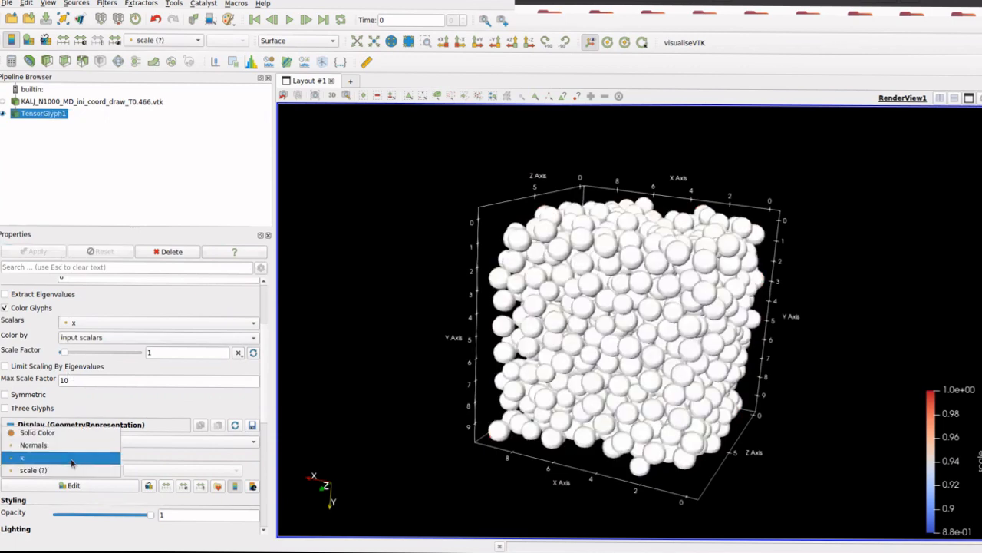
click(71, 458)
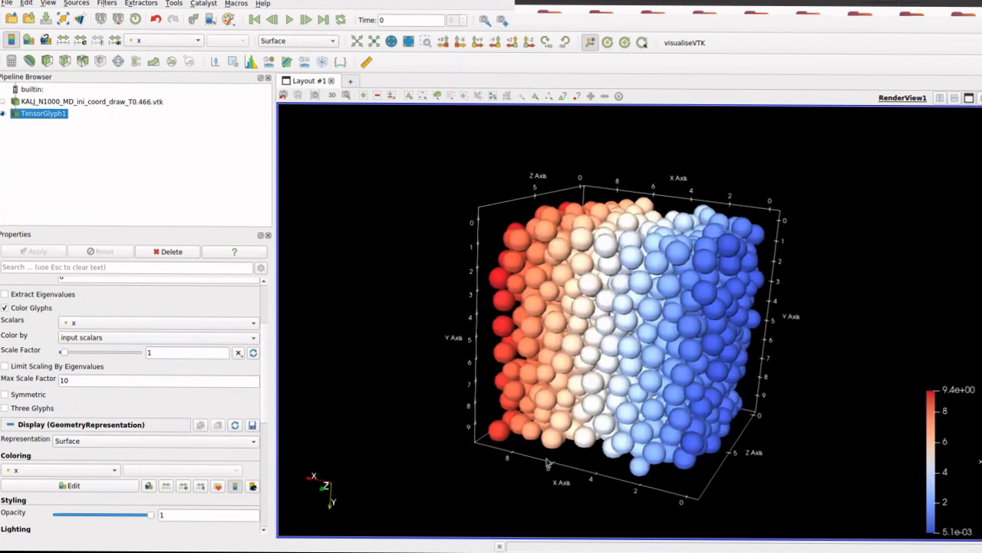
Step: Try the Blue Orange (divergent) and Yellow - Gray - Blue presets on the x color map, ending with Cool to Warm
click(101, 484)
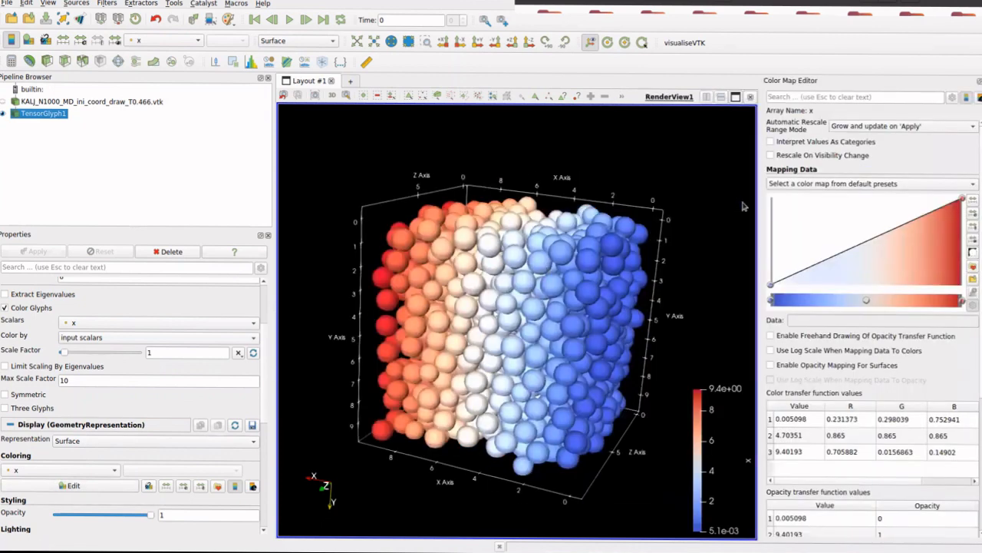
click(823, 184)
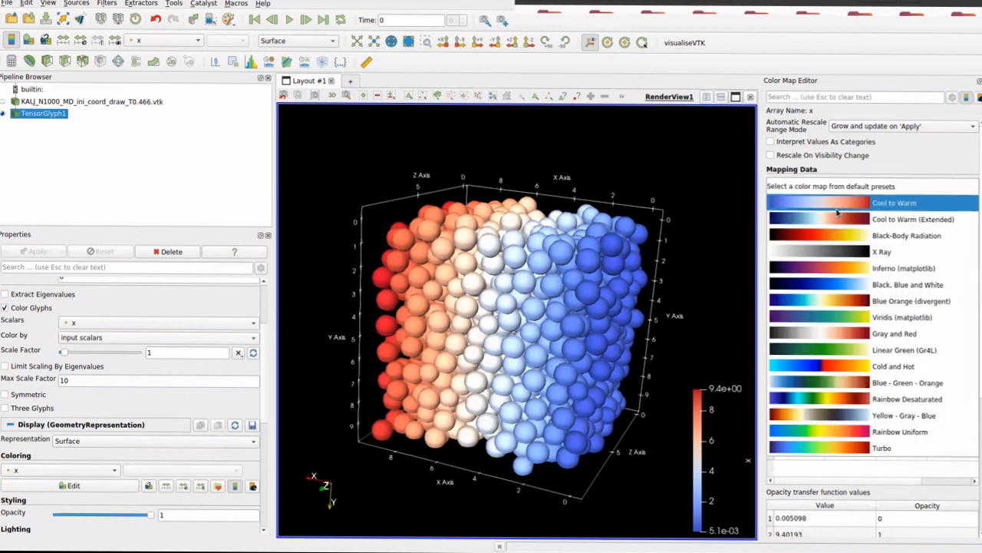
click(820, 300)
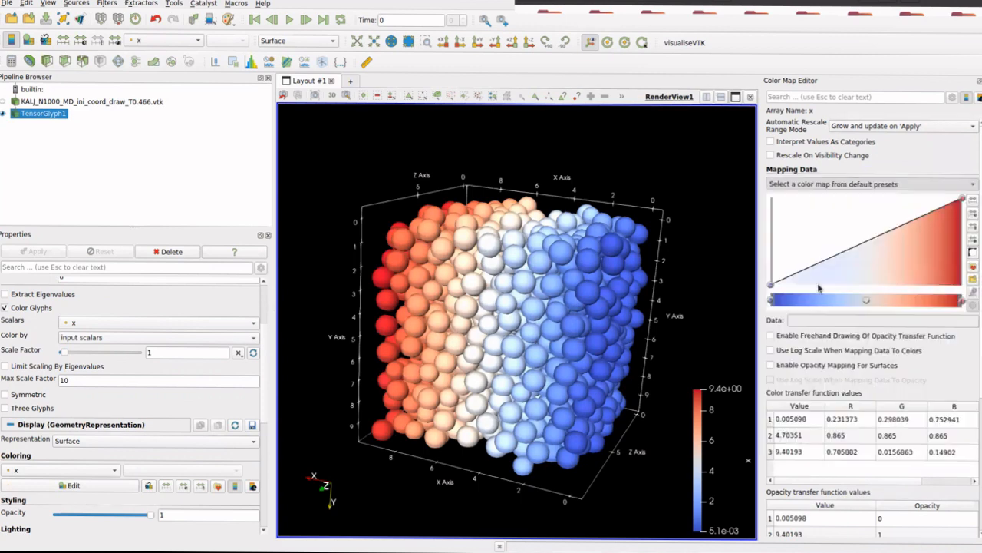
click(818, 185)
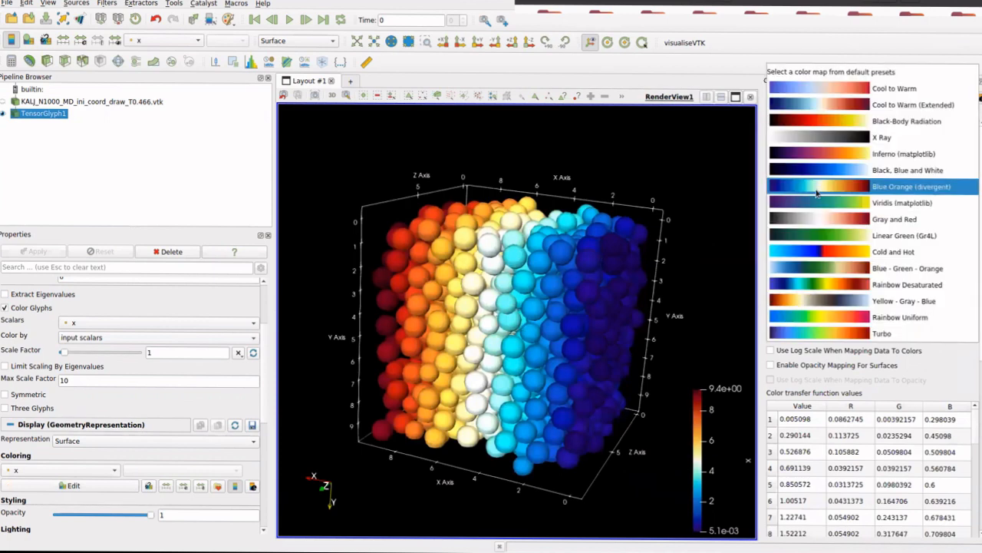
click(824, 300)
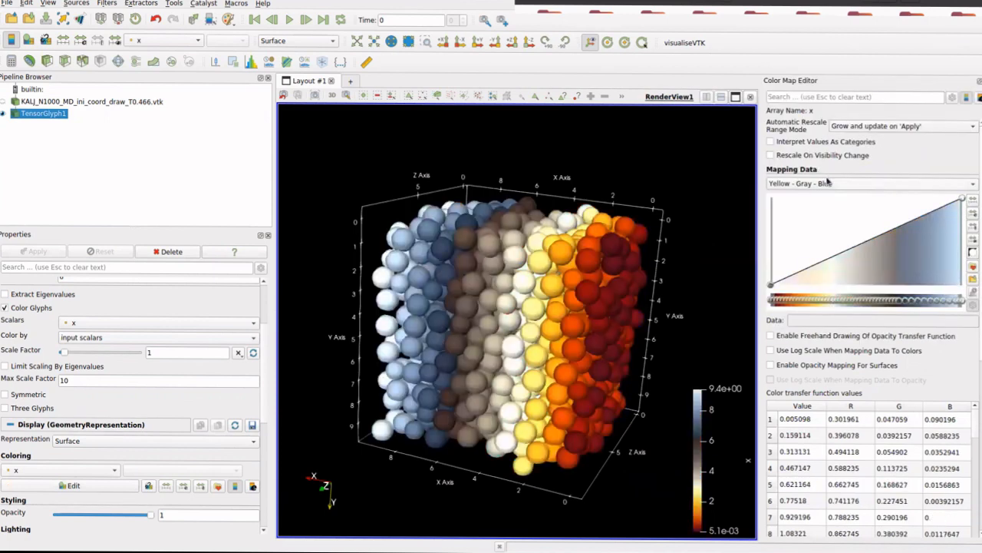
click(825, 183)
click(845, 17)
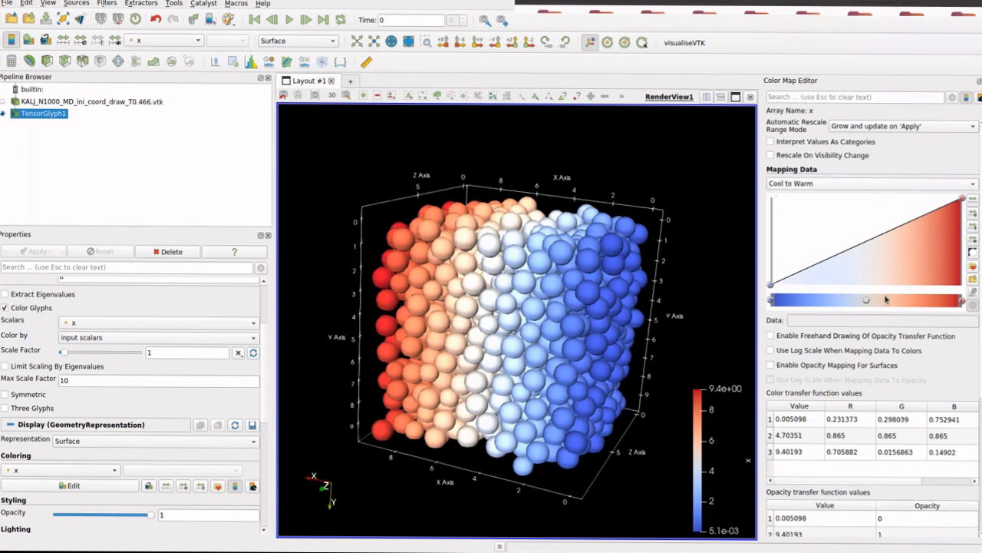
Step: Add a control point at about 2.07 on the x color map and make it bright green
click(814, 302)
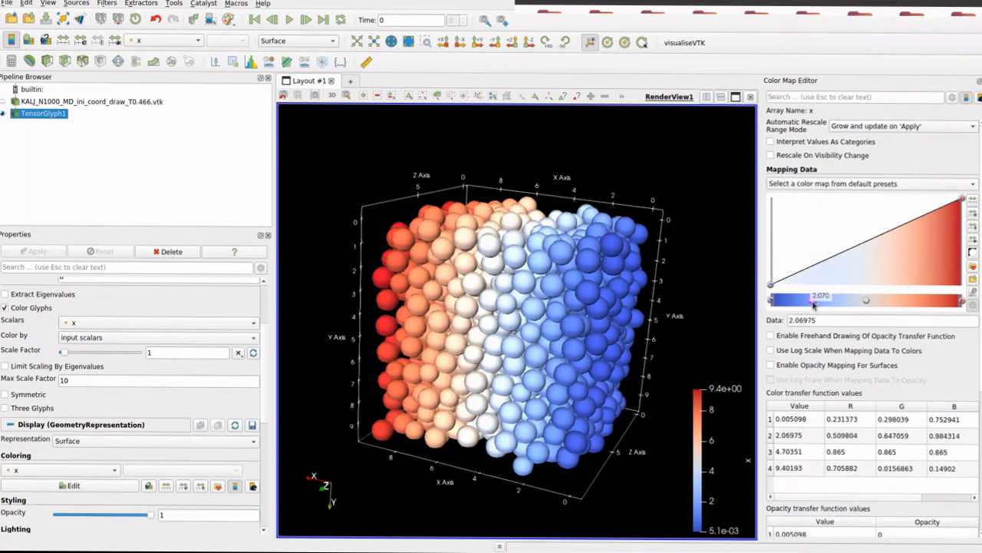
double_click(813, 302)
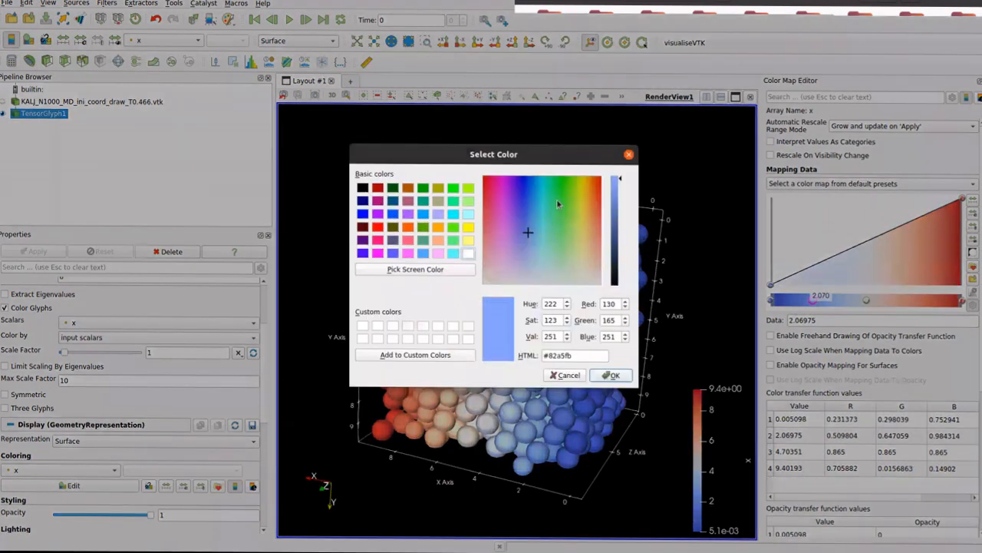
click(561, 197)
click(611, 375)
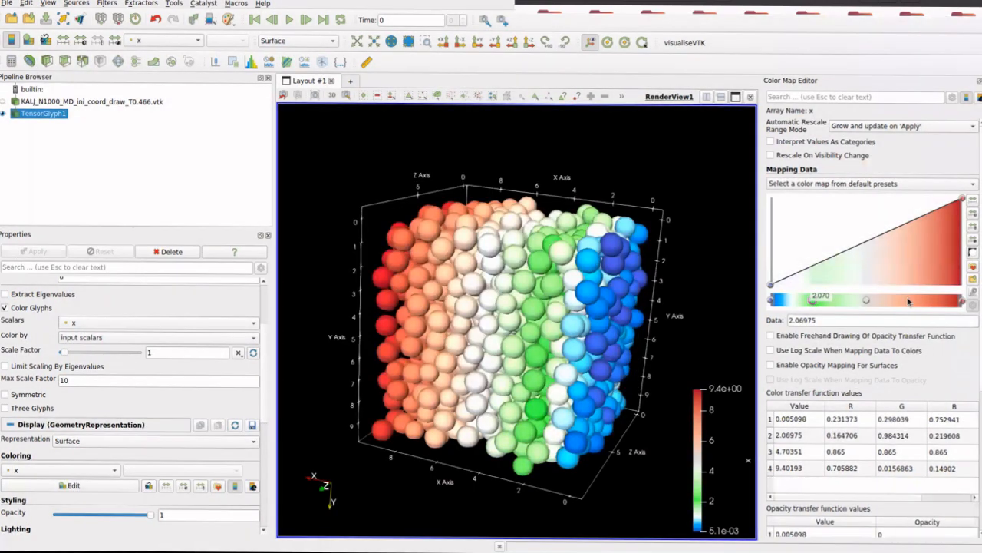
Step: Add a control point at about 6.755 on the x color map and make it magenta
double_click(909, 302)
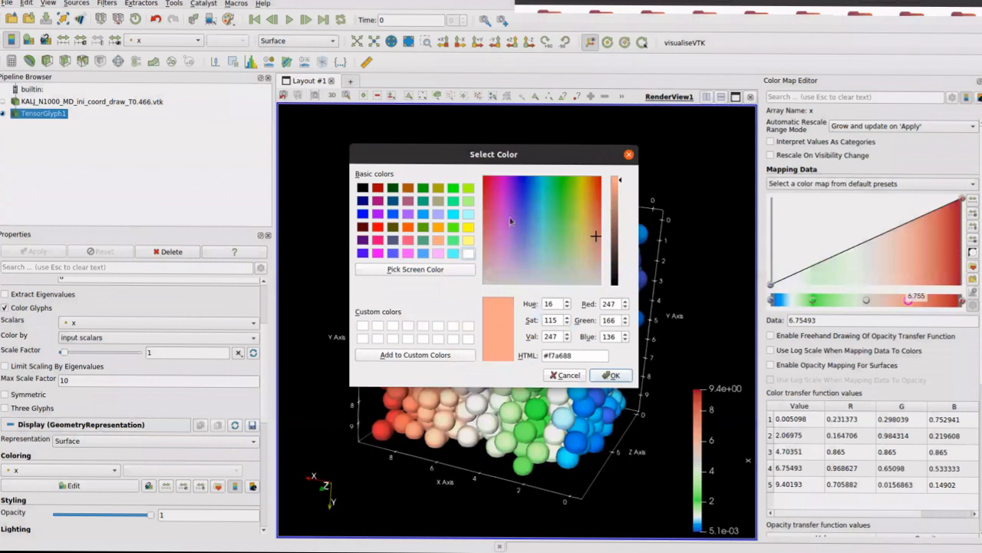
click(507, 201)
click(611, 376)
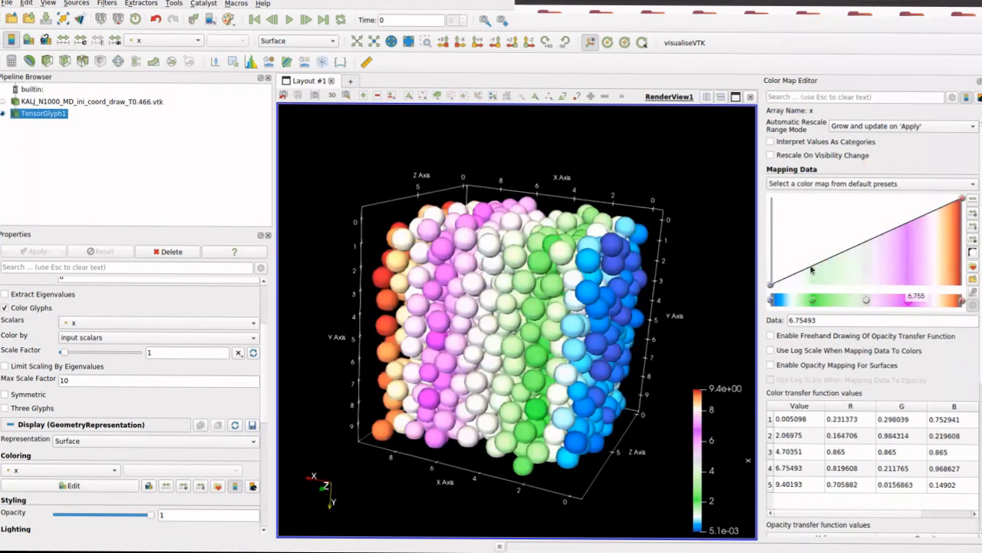
Step: Shape the opacity curve with a peak of 1 at about 1.355, a dip near 4.48, and another peak further along
drag(811, 270, 795, 200)
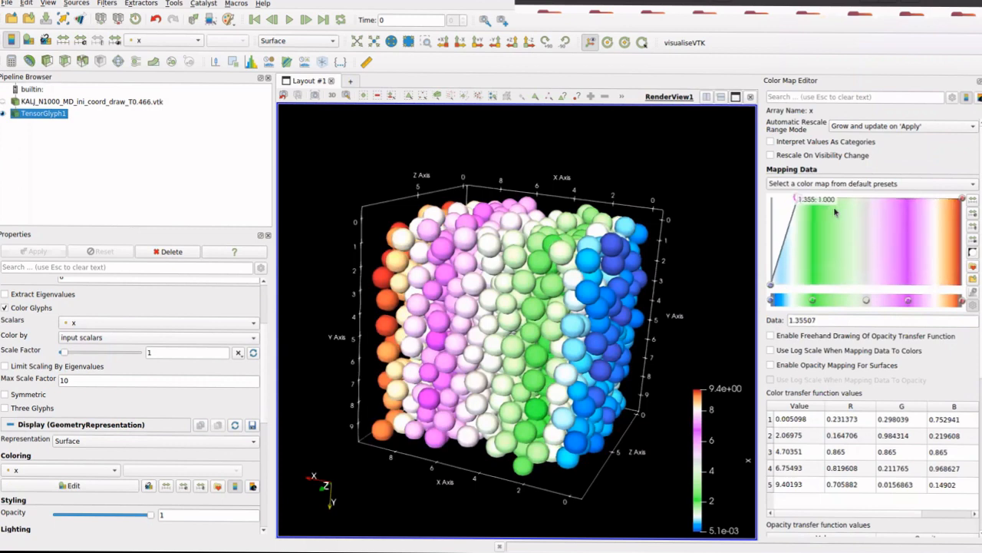
drag(867, 202, 863, 278)
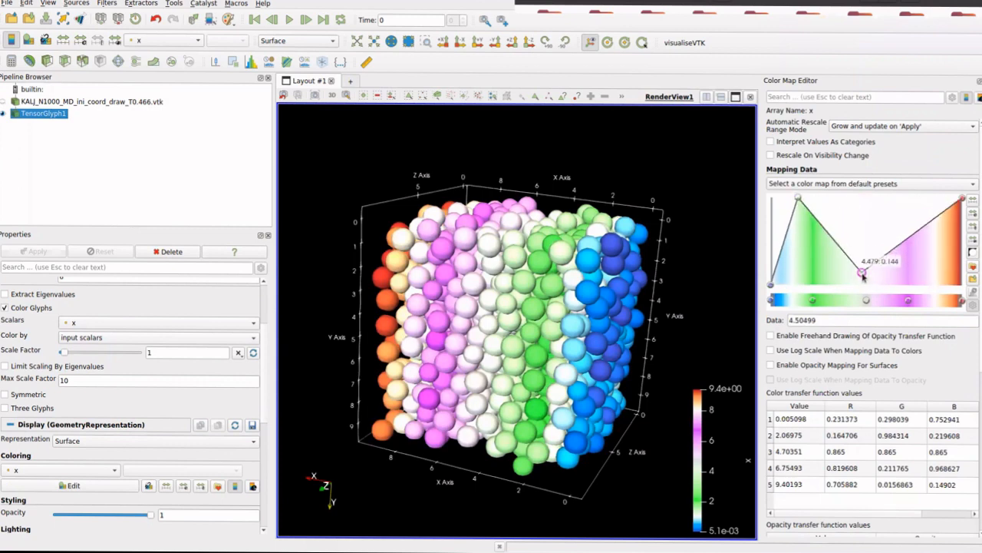
drag(915, 236, 913, 200)
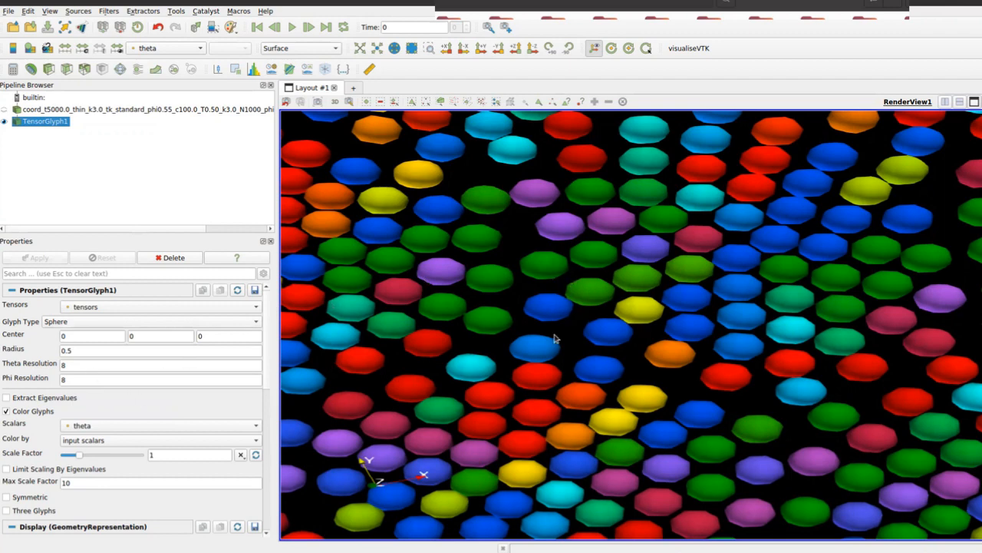
Step: Set the theta and phi resolution of the sphere glyphs to 4 and apply the change
double_click(112, 366)
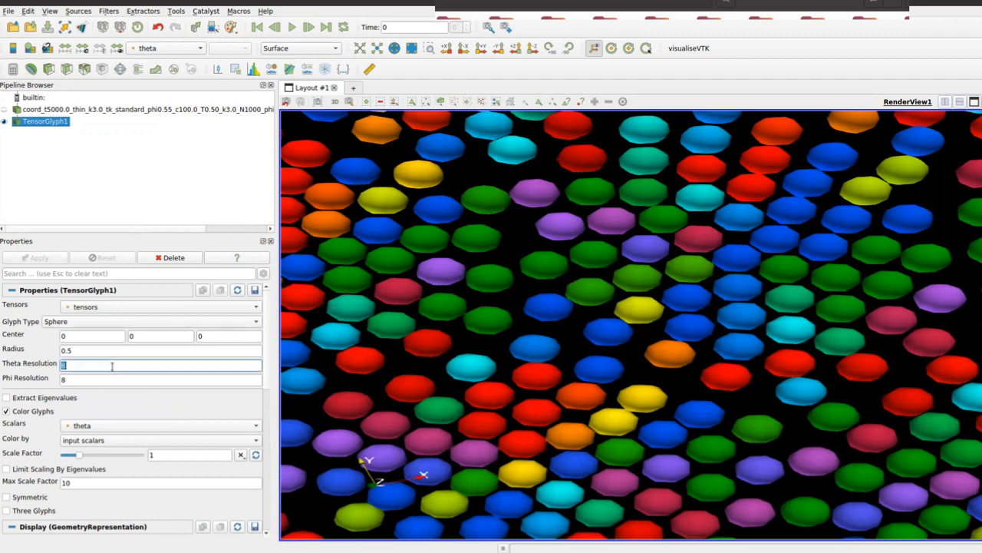
text(4)
double_click(108, 380)
text(4)
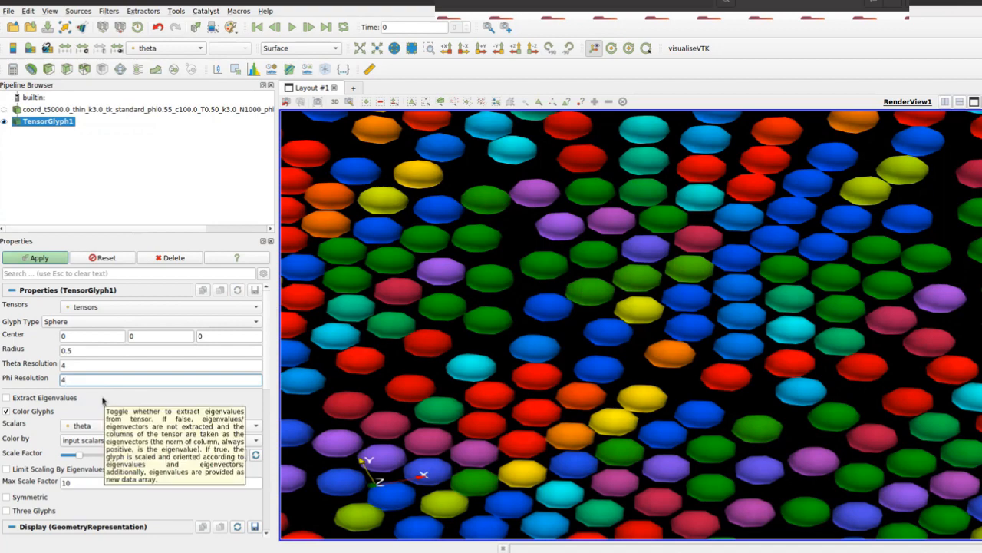
click(52, 262)
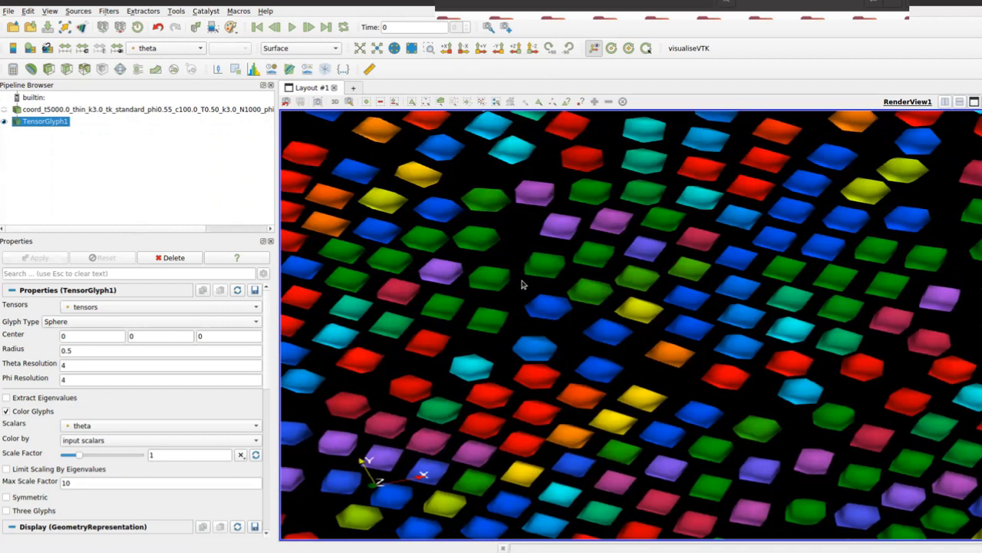
Step: Set the theta and phi resolution of the sphere glyphs to 8 and apply the change
double_click(121, 364)
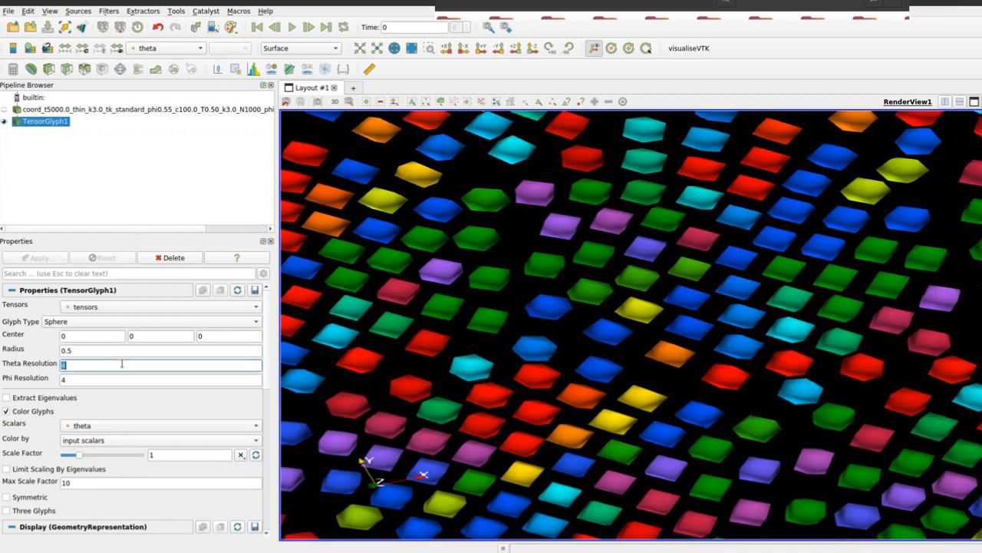
text(8)
key(Tab)
text(8)
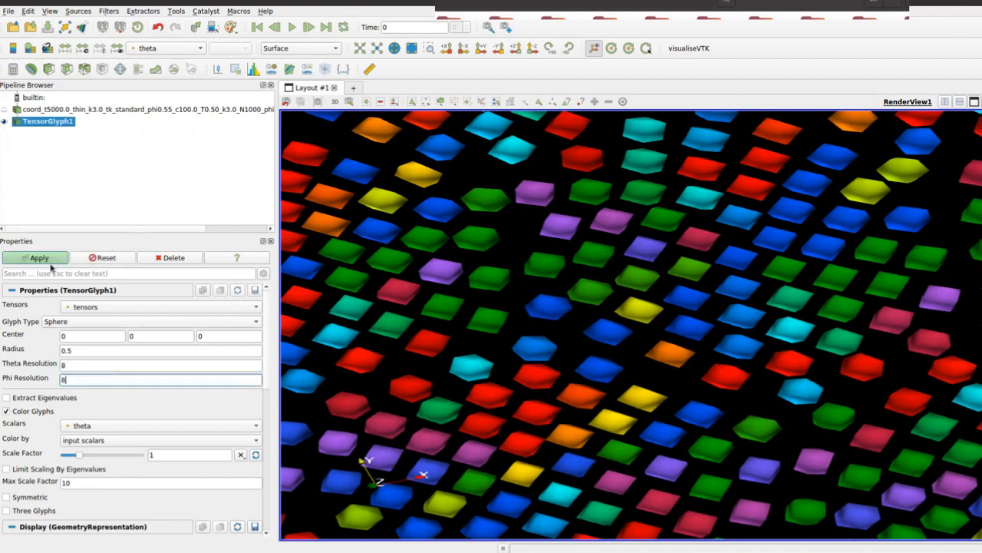
click(50, 259)
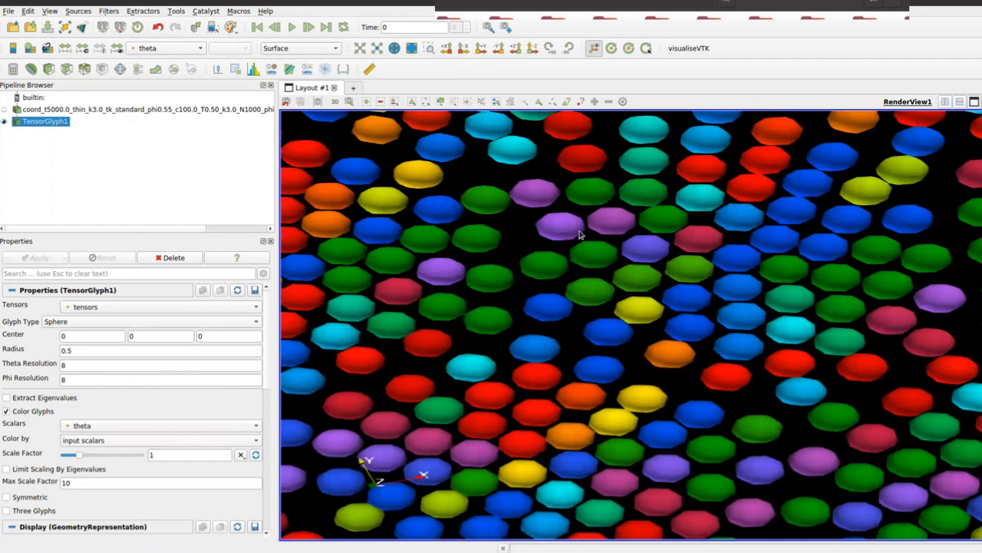
Step: Set the theta and phi resolution of the sphere glyphs to 16 and apply the change
double_click(100, 366)
text(16)
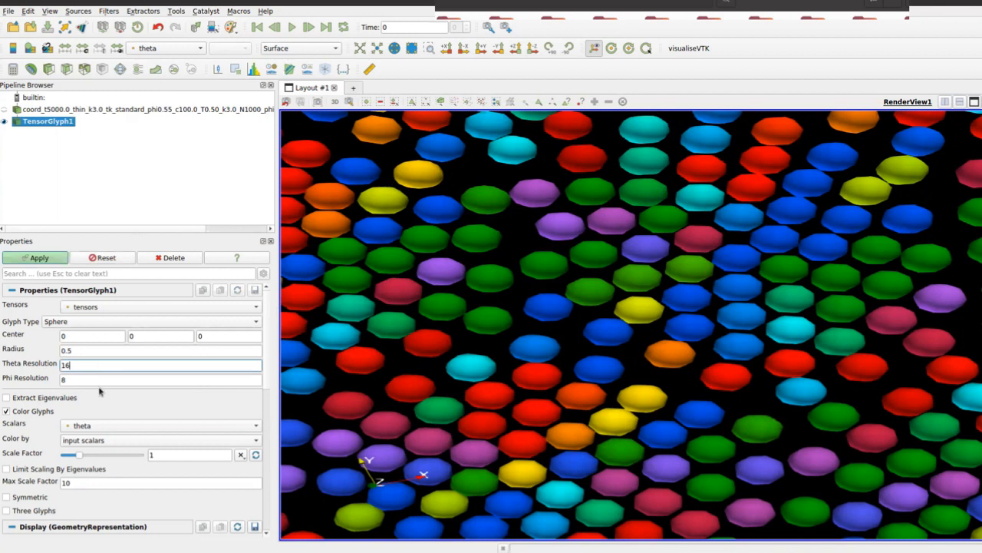
double_click(97, 378)
text(16)
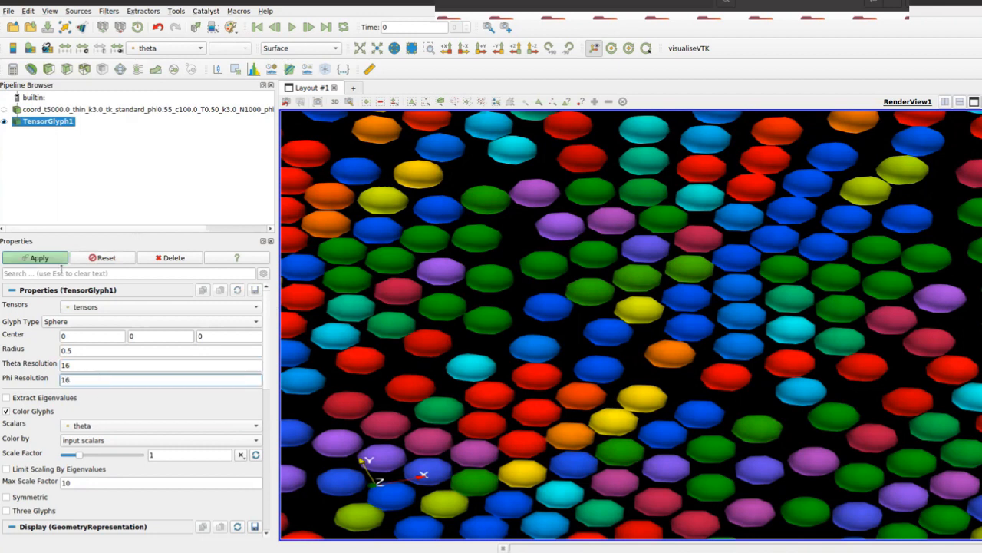
click(57, 260)
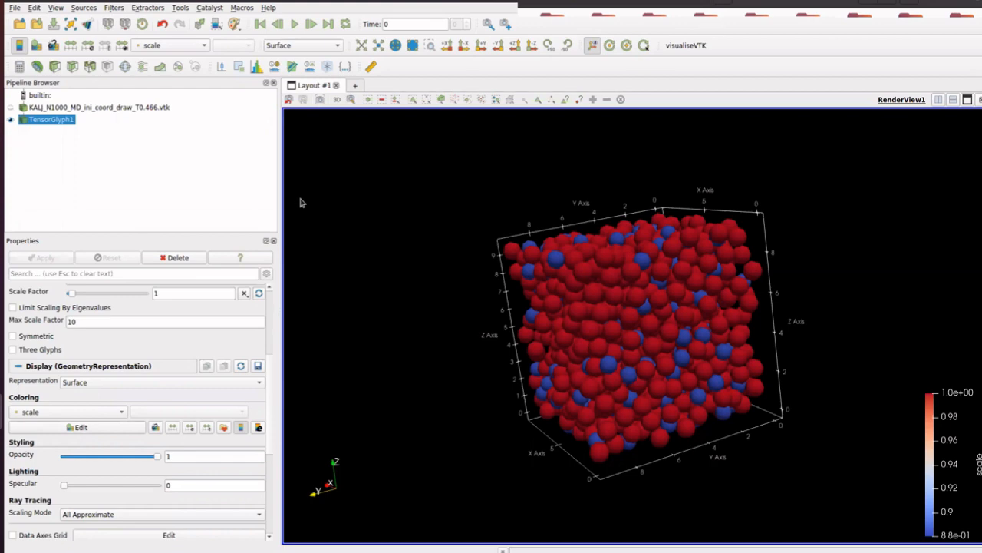
Step: Open the Light Inspector and add a new light to the particle scene
click(56, 8)
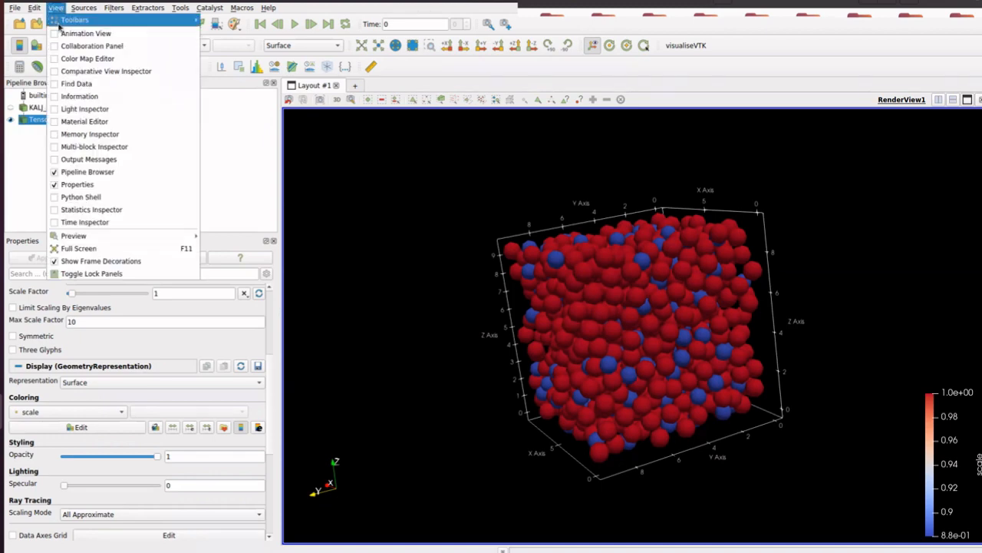
click(58, 110)
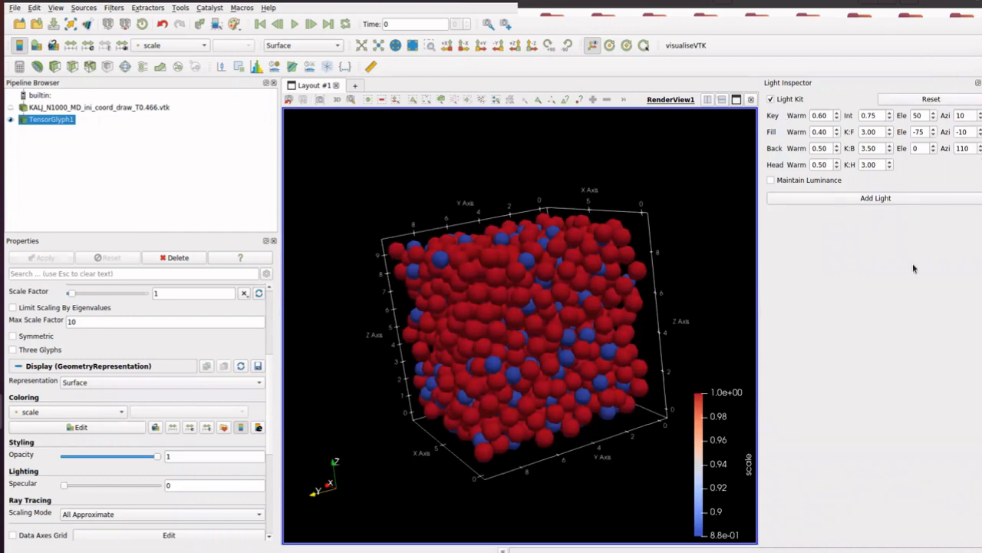
click(830, 199)
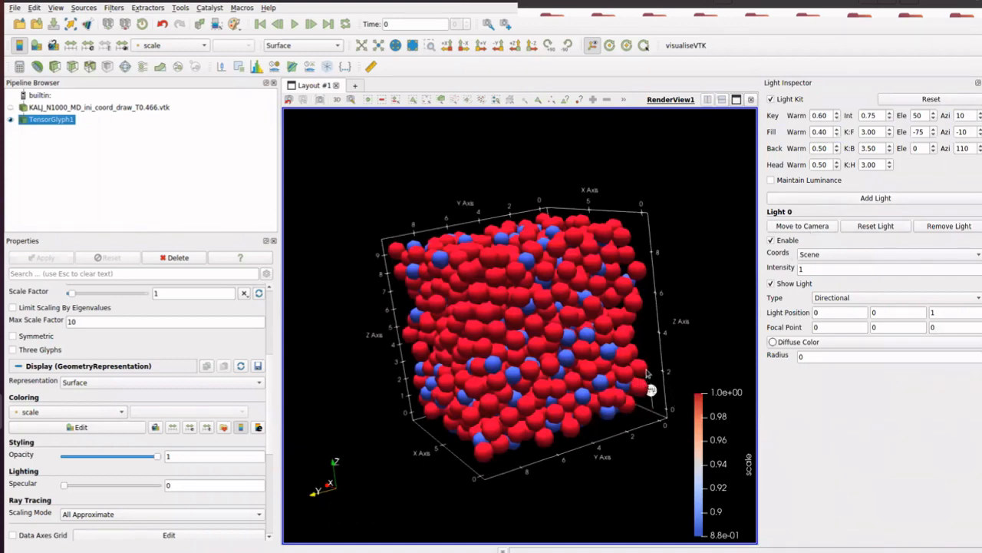
Step: Set the new light's position to -1, -1, -1
double_click(843, 317)
text(-1)
double_click(903, 315)
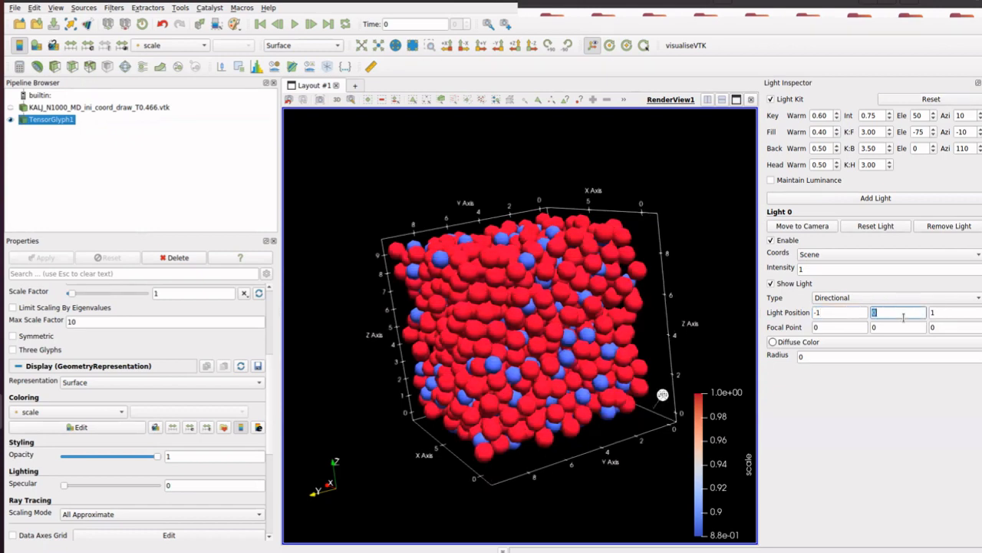
text(-1)
double_click(957, 313)
text(-1)
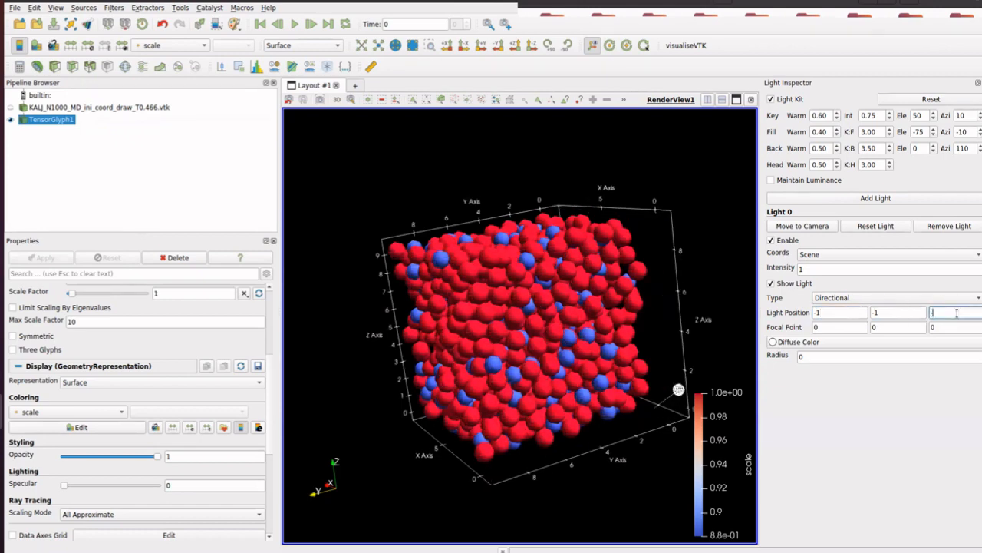
key(Return)
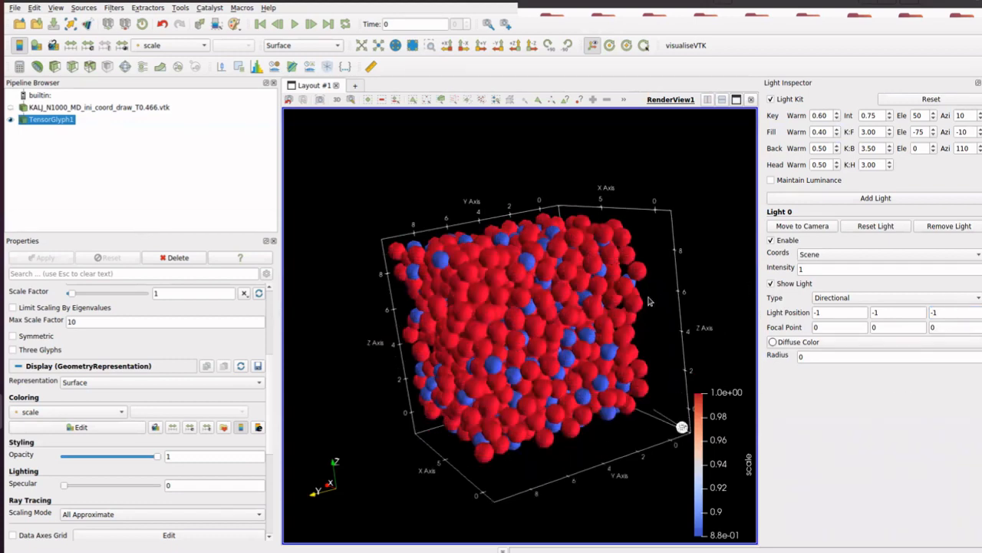
Step: Set the new light's intensity to 0.2
click(818, 268)
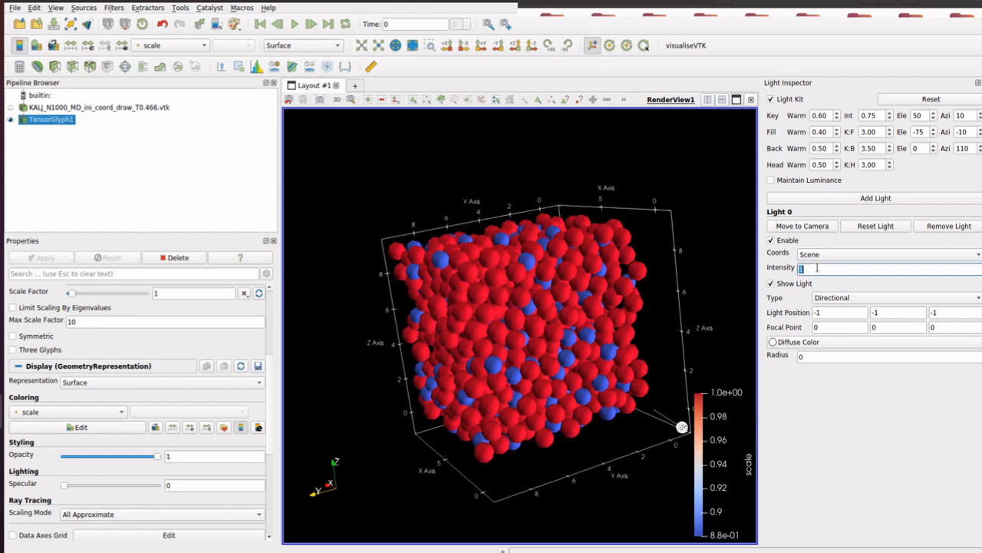
text(0.2)
key(Return)
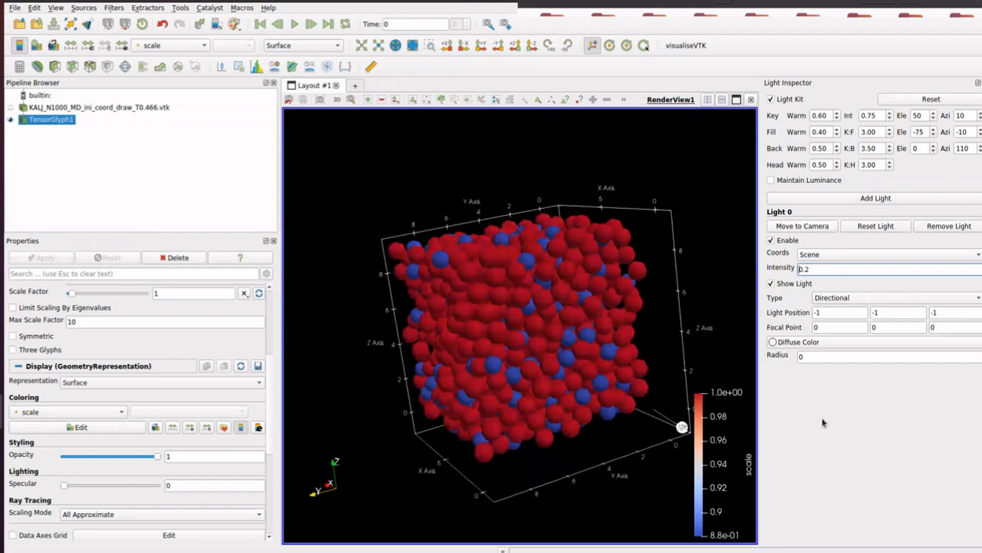
Step: Set the new light's intensity to 0.8
double_click(805, 268)
text(0.8)
key(Return)
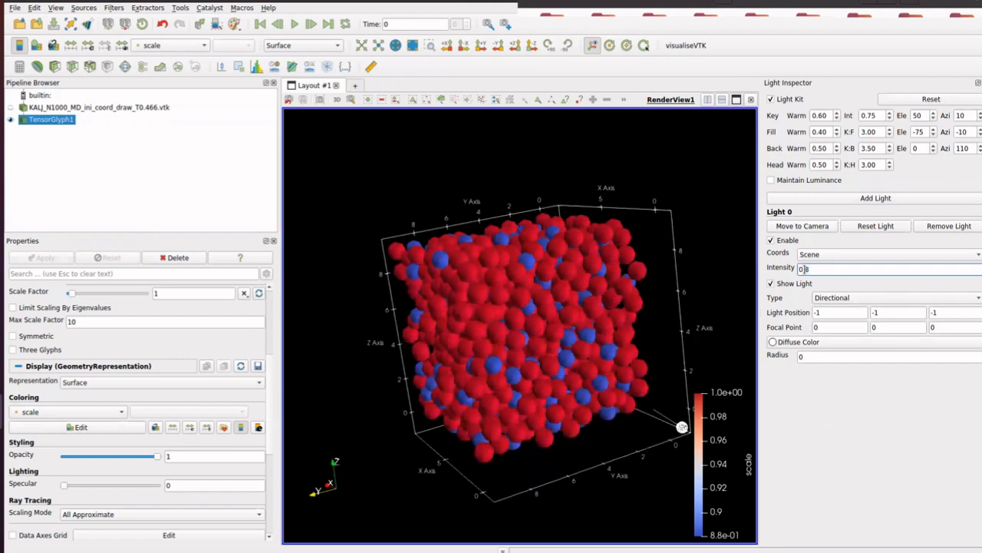
click(860, 395)
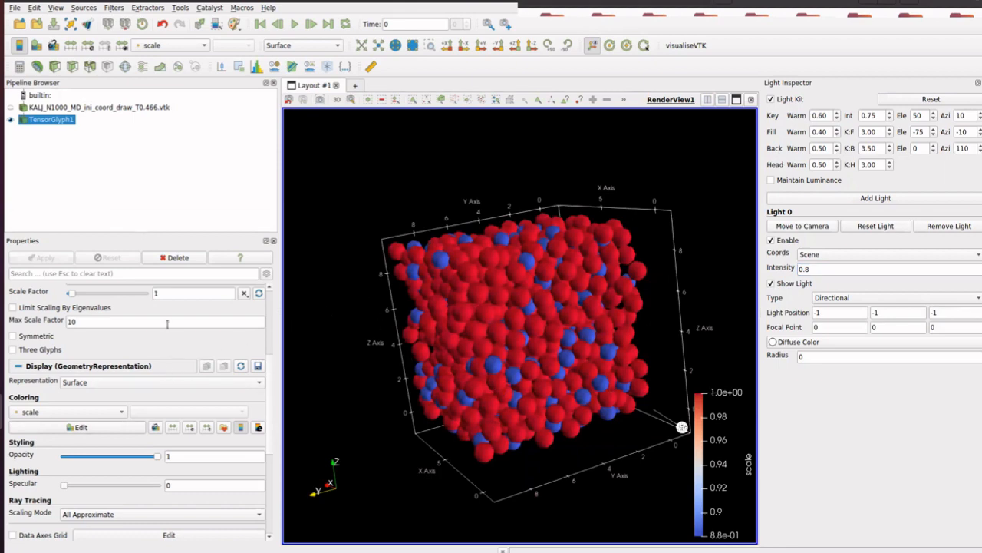
Step: Filter the properties by "amb" and toggle ambient occlusion on and back off for the render view
scroll(166, 322, up, 5)
click(158, 273)
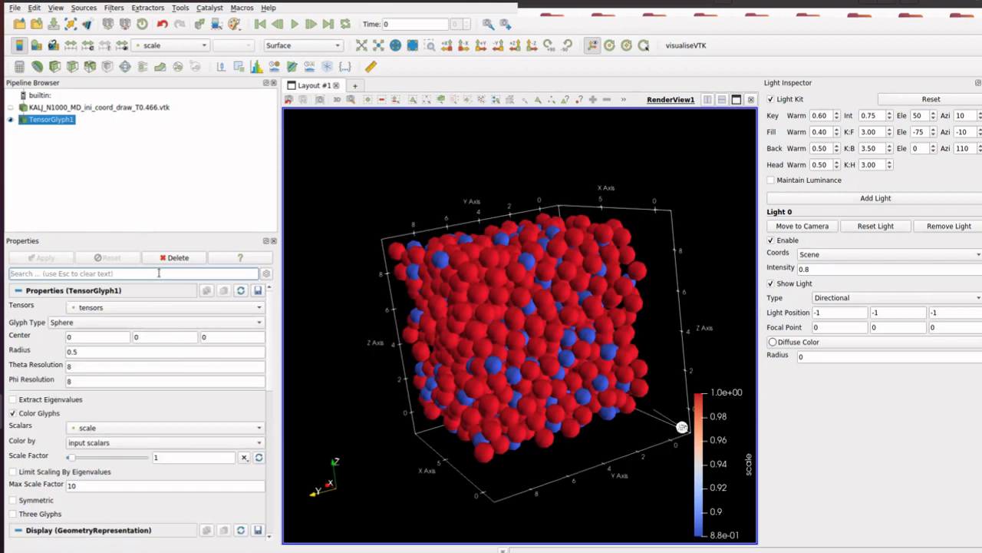
text(amb)
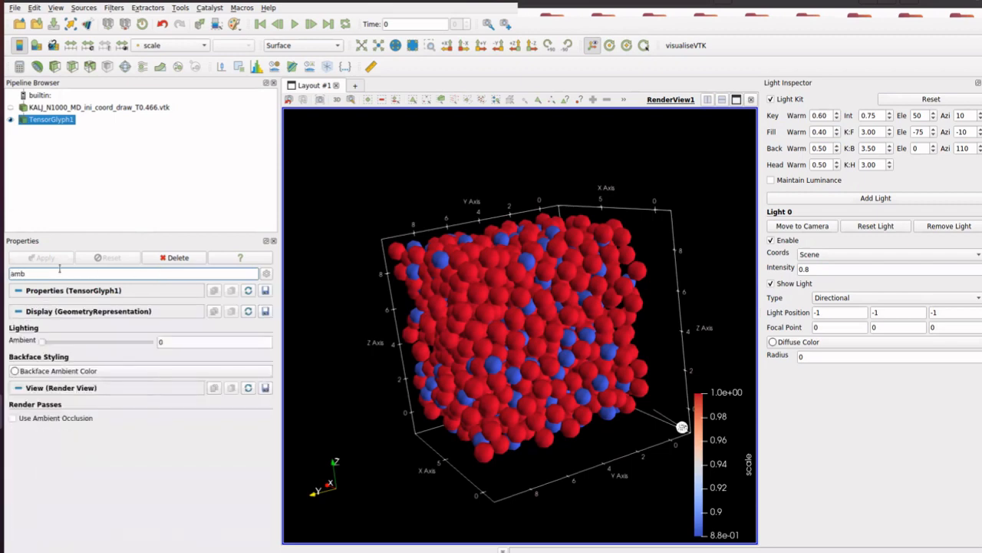
click(13, 418)
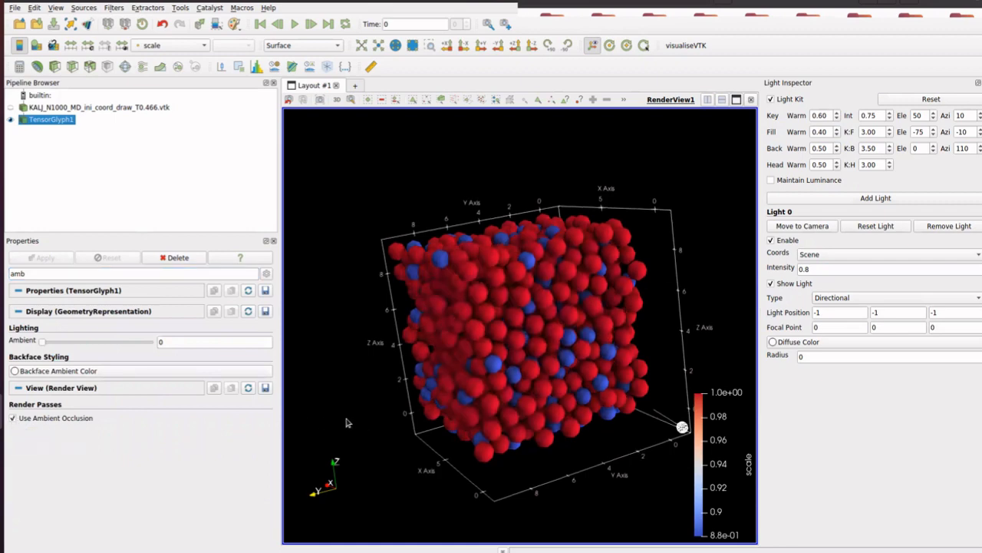
drag(346, 422, 258, 396)
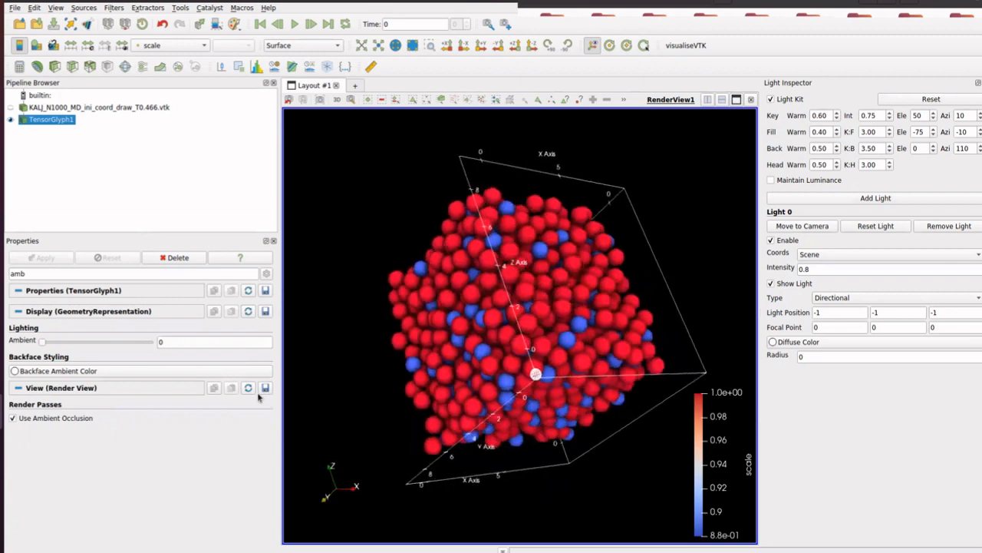
click(12, 418)
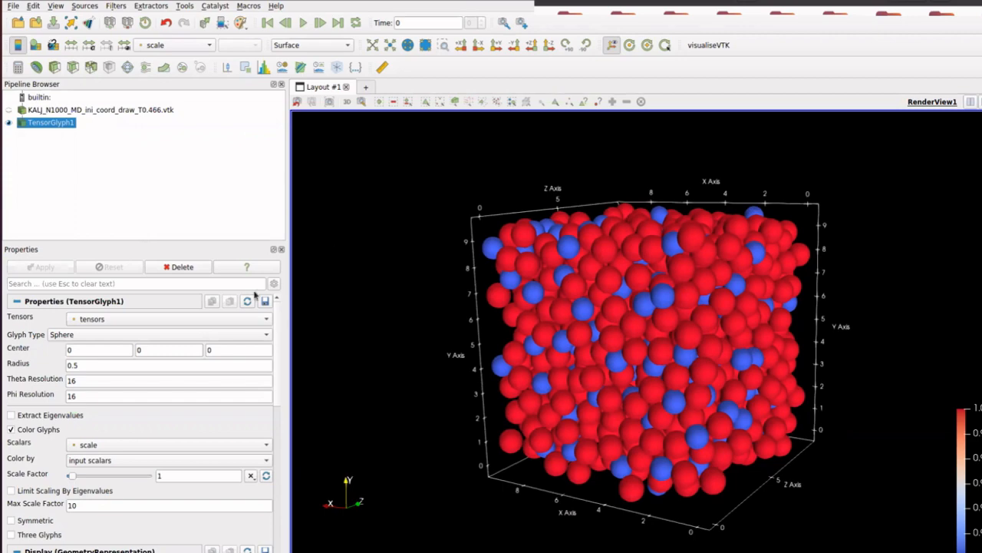
Step: Set the tensor glyph scalars to y, apply the change, and color the particles by y
click(112, 446)
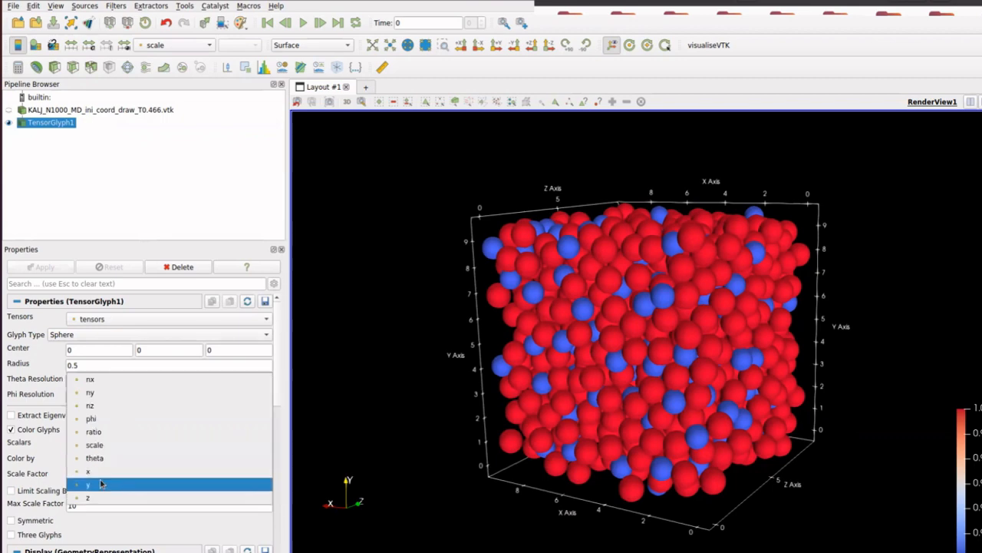
click(101, 483)
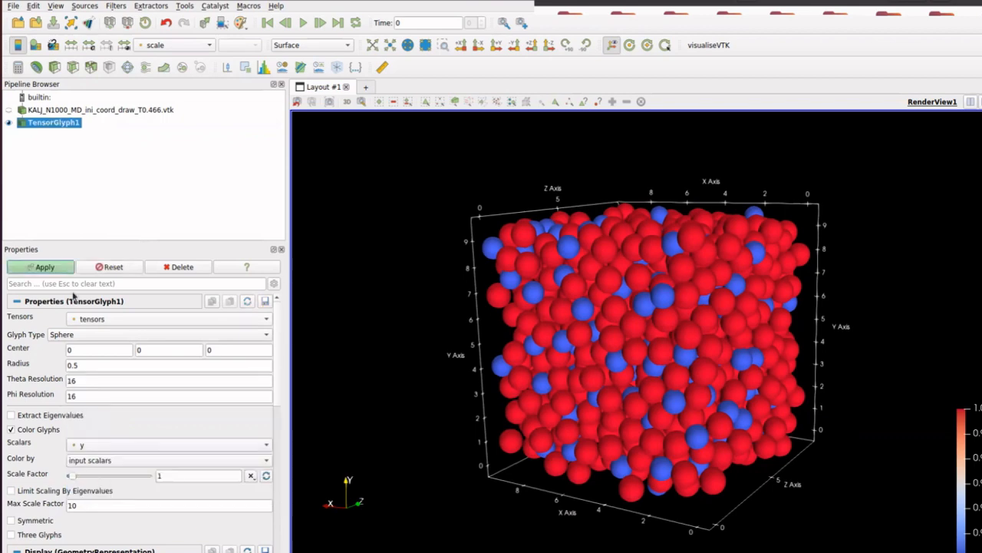
click(44, 267)
scroll(52, 522, down, 2)
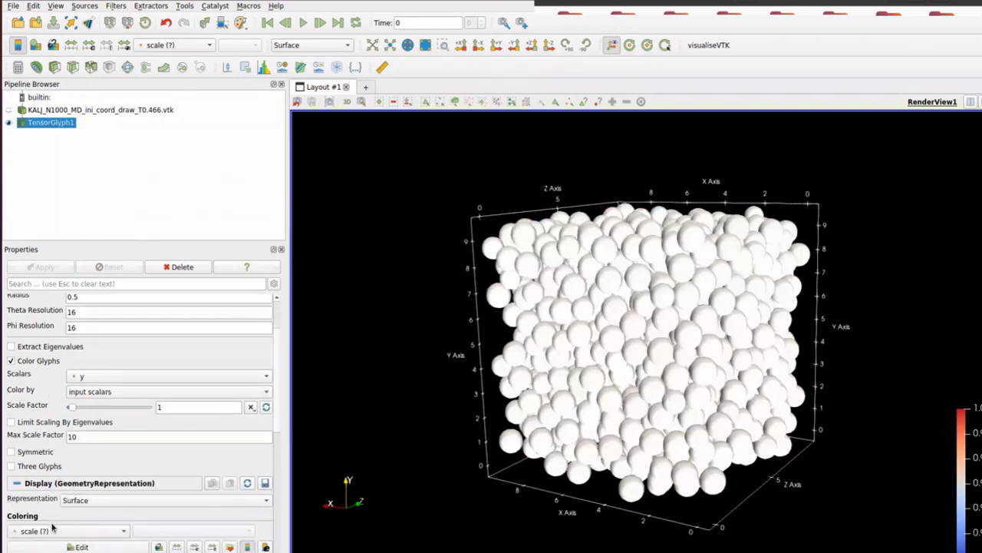
click(52, 529)
click(46, 518)
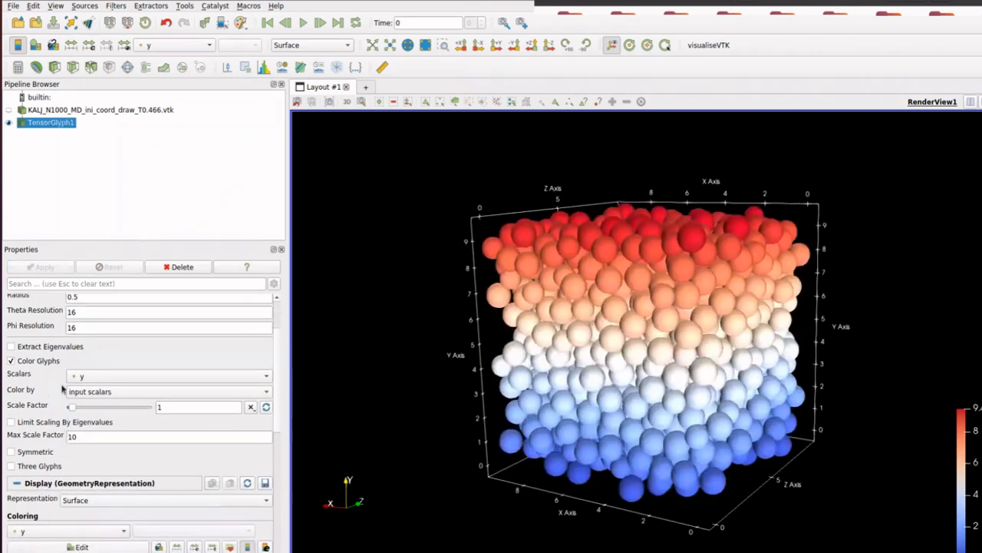
Step: Add a Threshold filter to the tensor glyphs on scalar y with a lower threshold of 4.4244 and apply it
click(90, 68)
scroll(48, 327, up, 2)
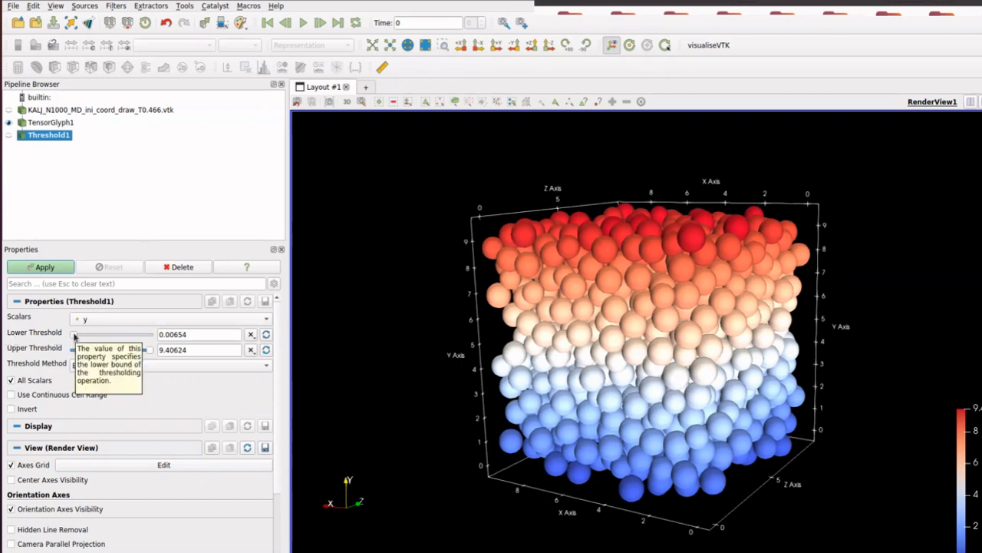
drag(74, 335, 109, 335)
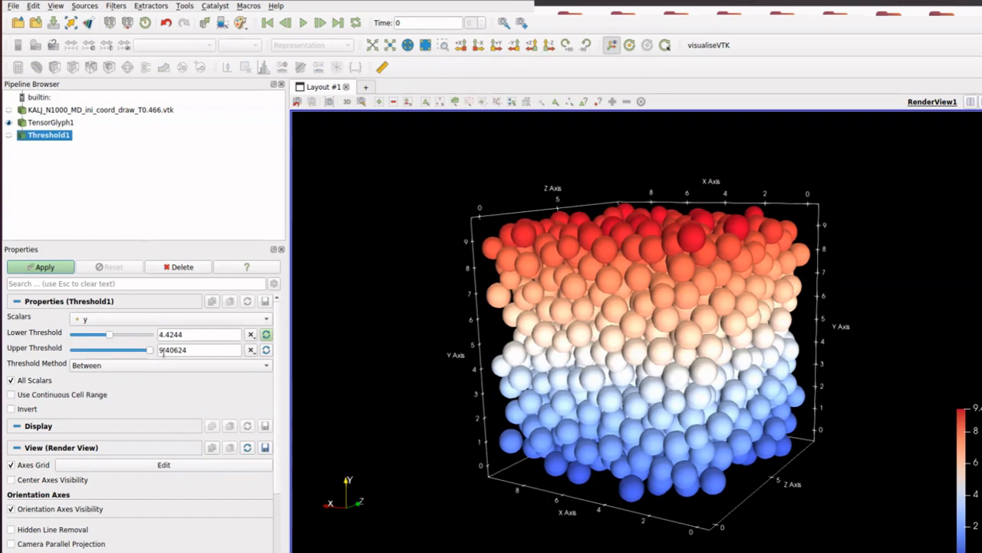
click(44, 267)
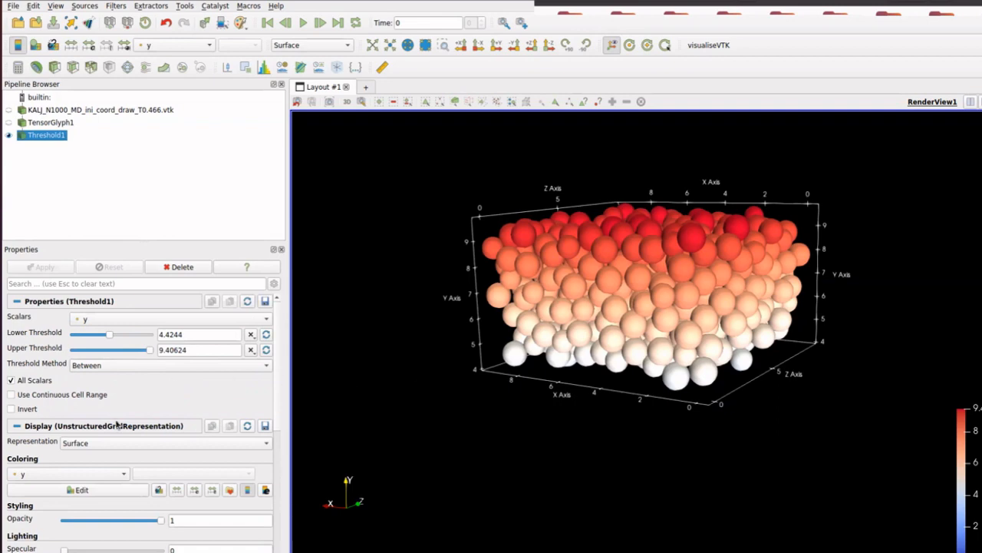
Step: Apply the threshold with its selection inverted, and switch the inversion option back off
click(11, 409)
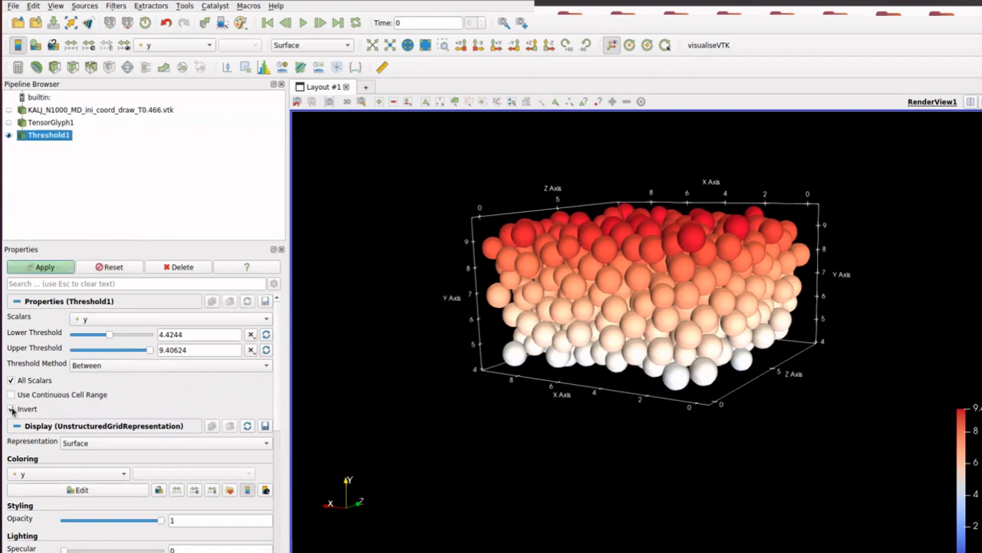
click(41, 268)
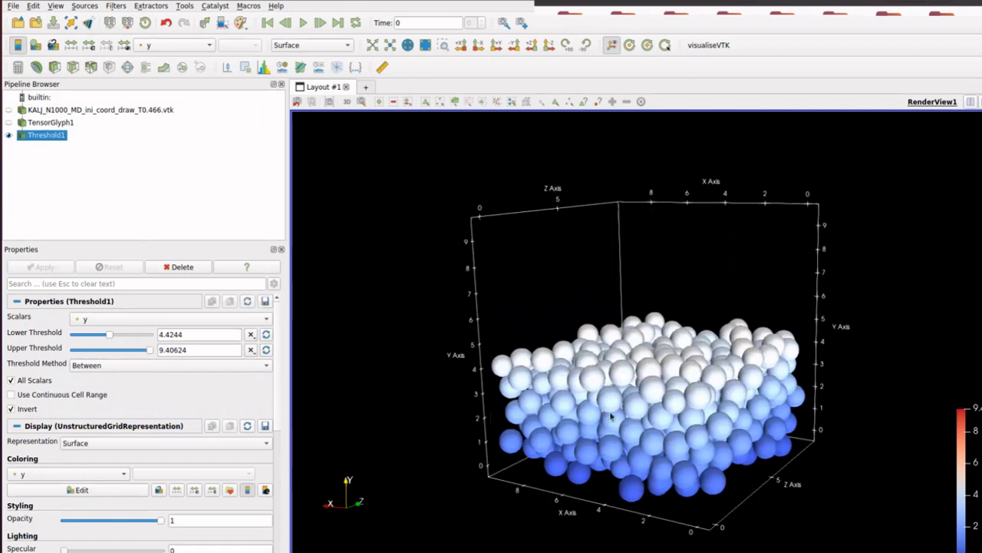
click(15, 410)
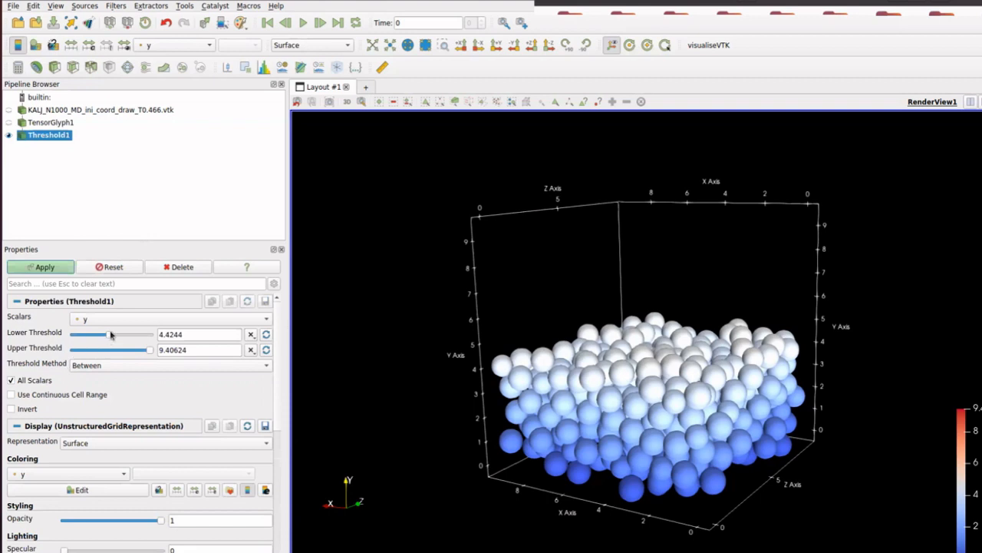
Step: Apply the threshold with a lower value of 2.45046 and an upper value of 5.45837, and apply it again with the selection inverted
drag(110, 334, 93, 338)
drag(150, 352, 118, 354)
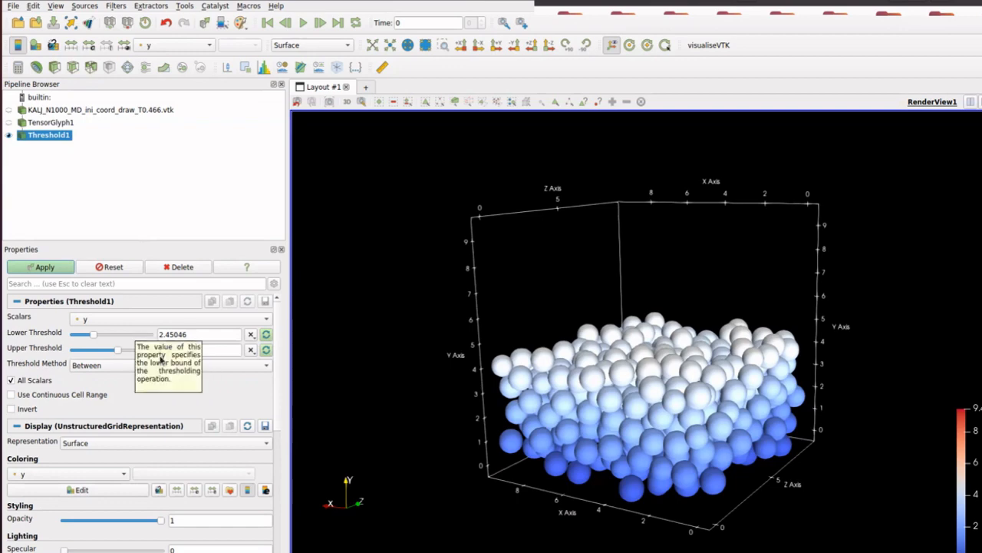
click(56, 270)
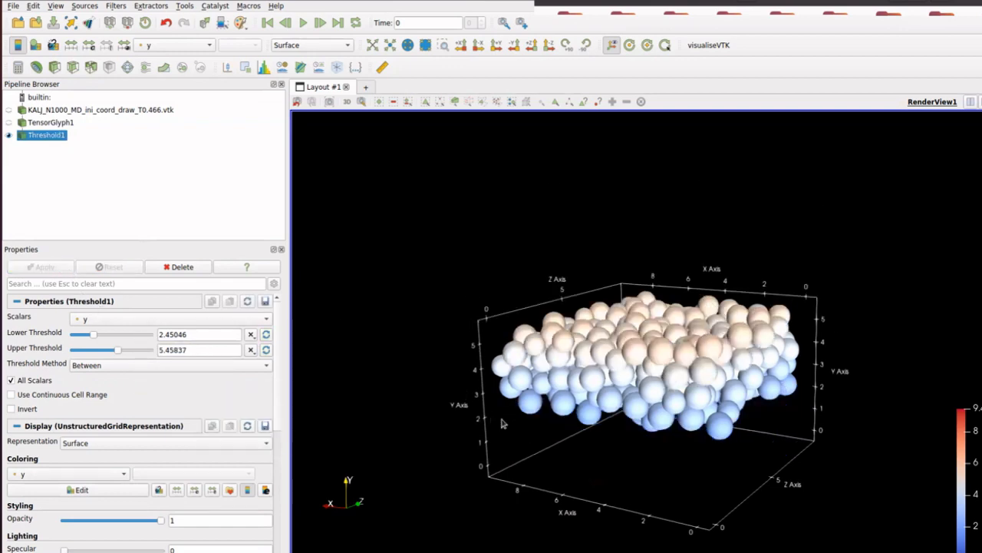
click(10, 408)
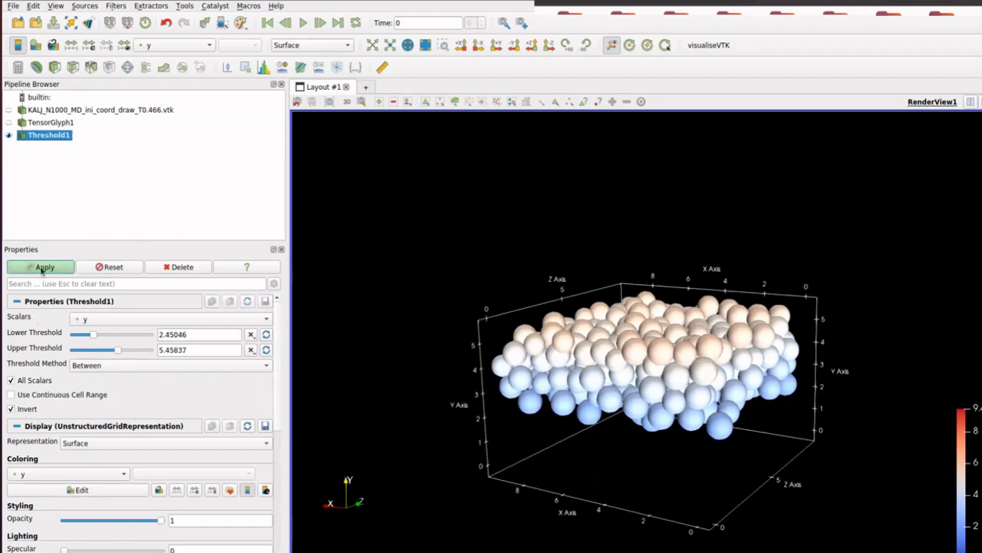
click(42, 267)
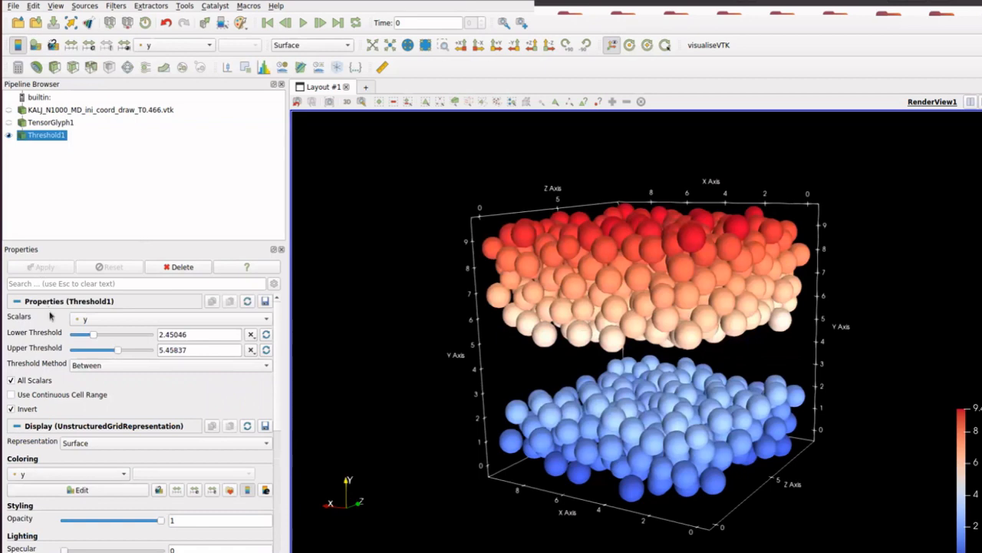
Step: Check the threshold's scalar choice and look through the scalar arrays available for the tensor glyphs
click(94, 321)
click(94, 321)
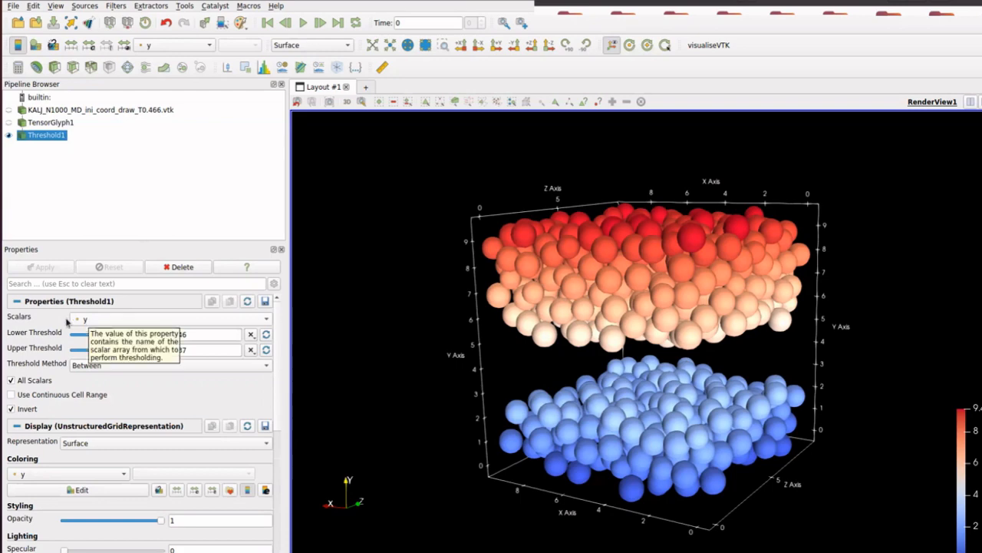
click(52, 123)
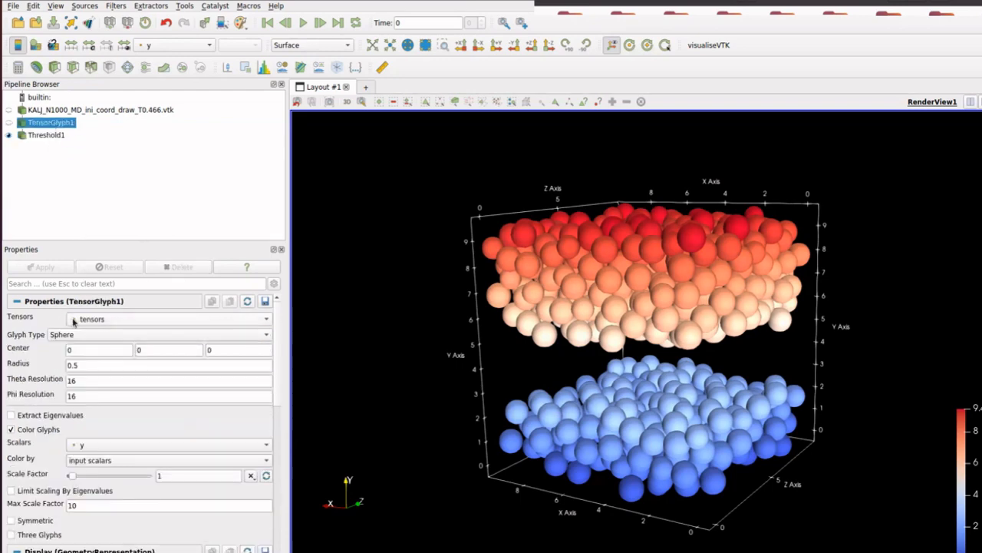
click(91, 446)
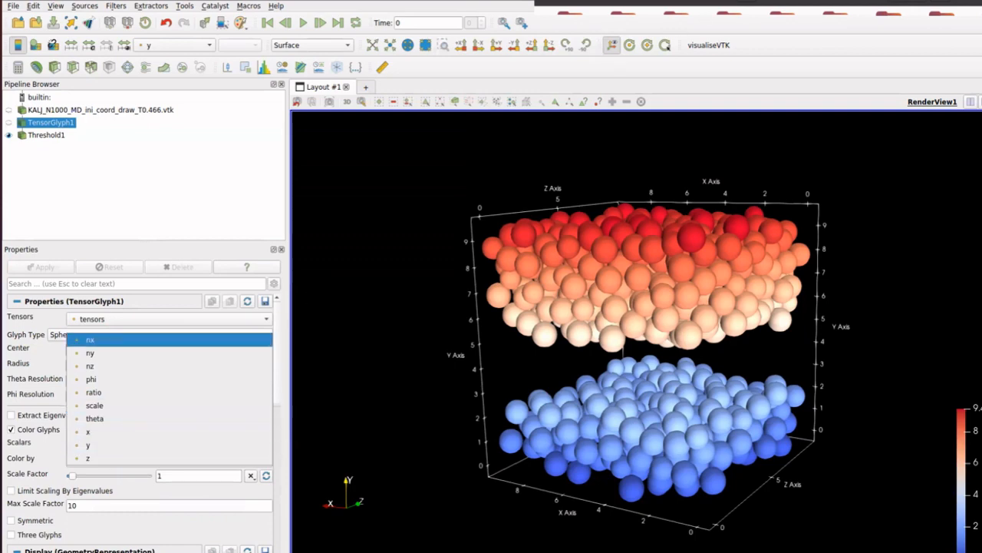
click(505, 214)
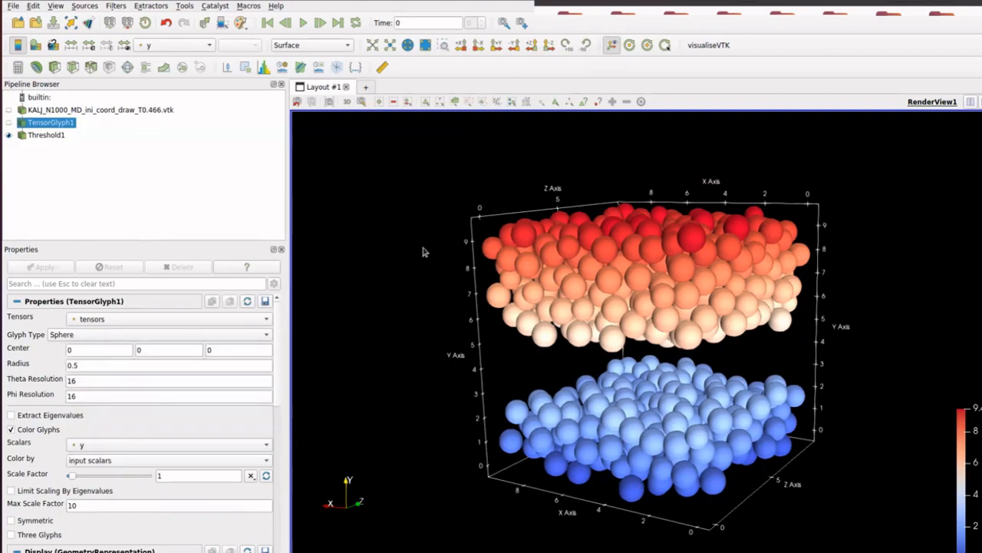